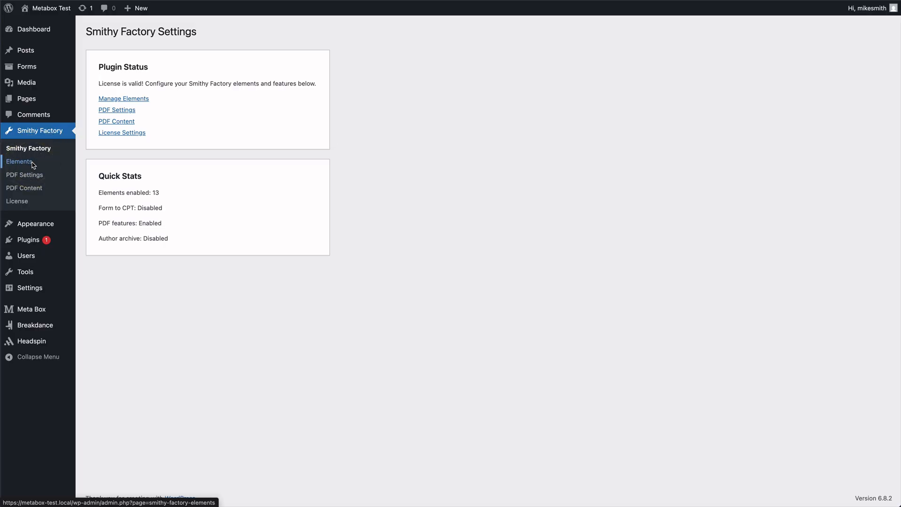
Go to the Elements settings page under Smithy Factory.
{"action": "left_click", "coordinate": [32, 163]}
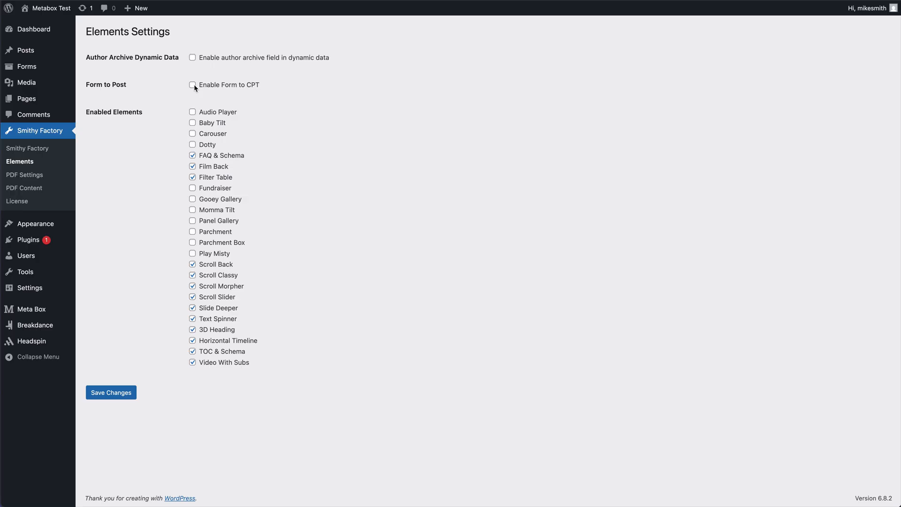
Enable Form to CPT, choose Forms as the CPT Selection, and save the settings.
{"action": "left_click", "coordinate": [193, 86]}
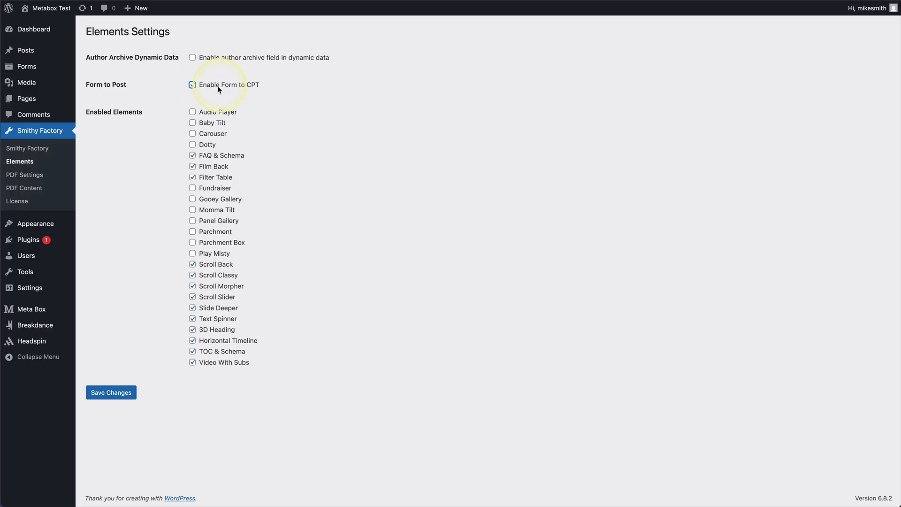
{"action": "left_click", "coordinate": [118, 395]}
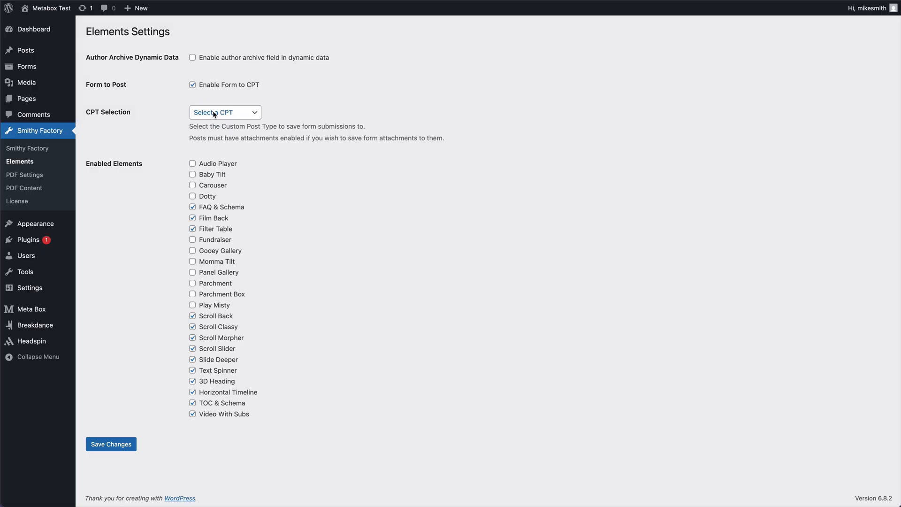
{"action": "left_click", "coordinate": [232, 112]}
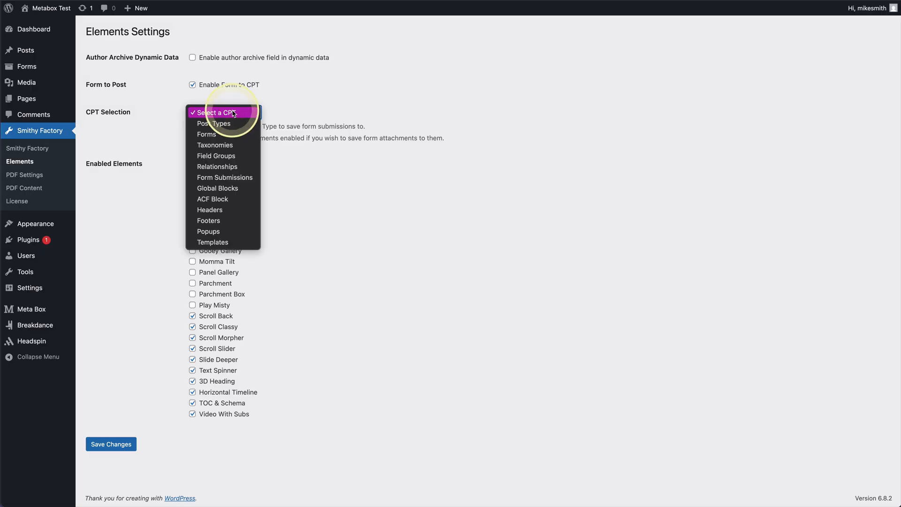
{"action": "left_click", "coordinate": [206, 135]}
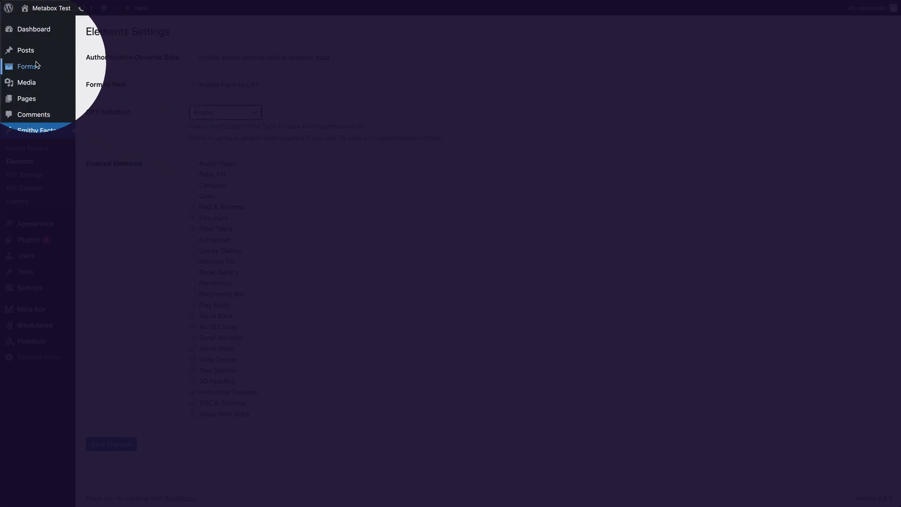
{"action": "mouse_move", "coordinate": [34, 68]}
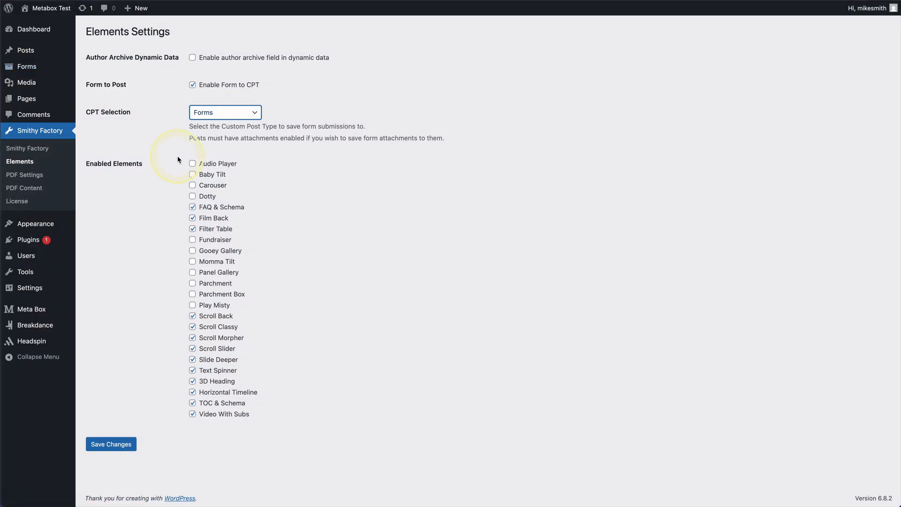
{"action": "left_click", "coordinate": [124, 445]}
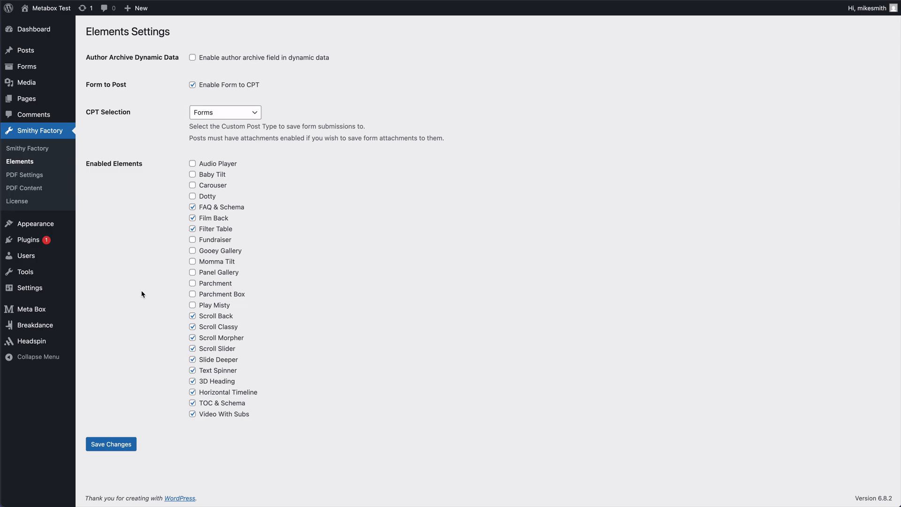
{"action": "mouse_move", "coordinate": [34, 312]}
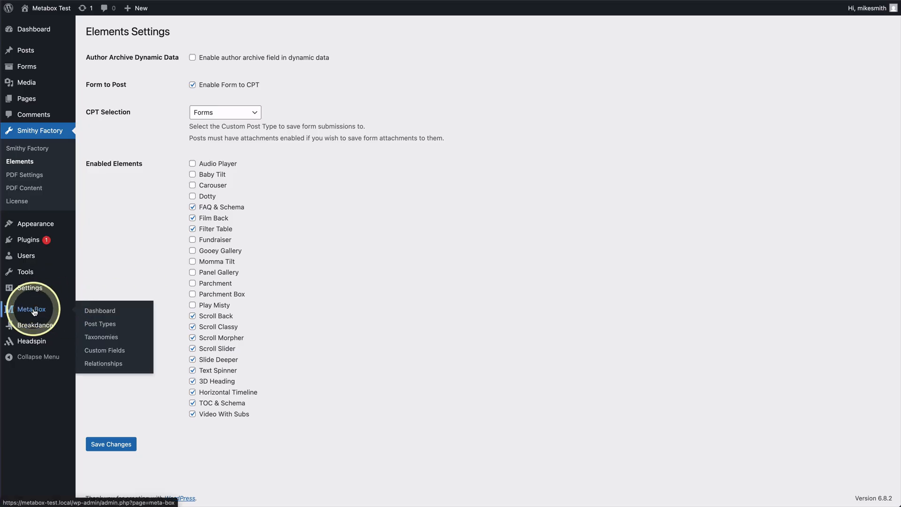
Edit the Form post type from Meta Box's Post Types list.
{"action": "left_click", "coordinate": [34, 312]}
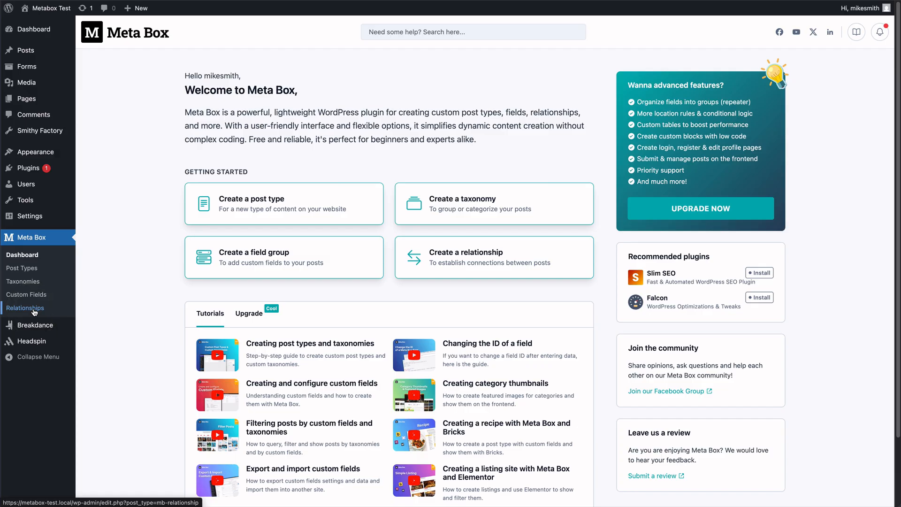
{"action": "left_click", "coordinate": [31, 268]}
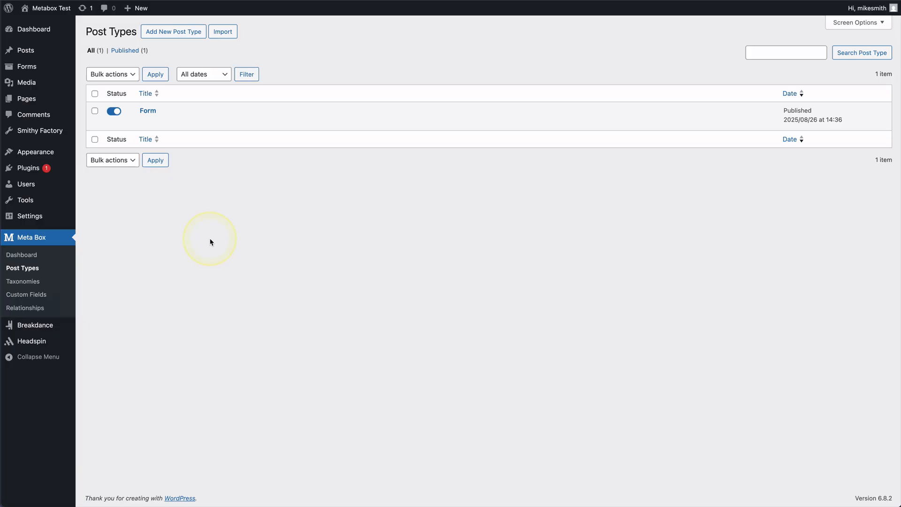
{"action": "mouse_move", "coordinate": [151, 123]}
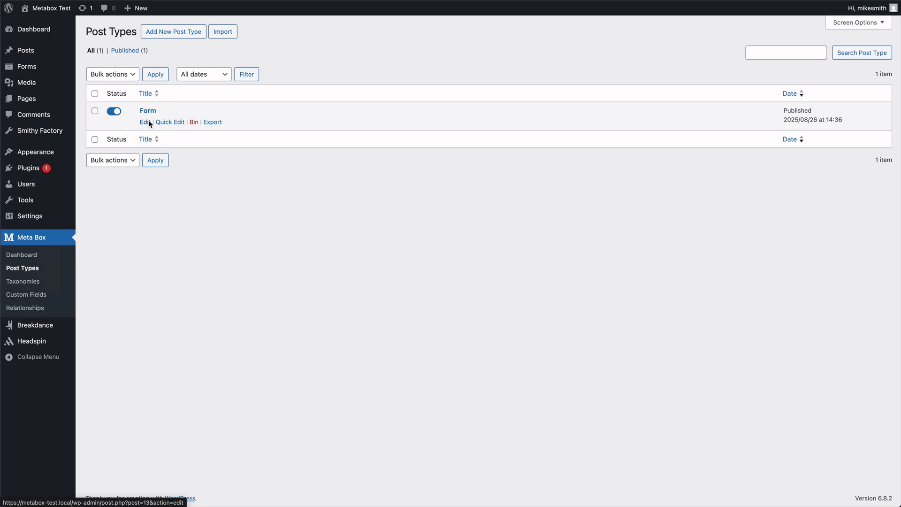
{"action": "left_click", "coordinate": [146, 123]}
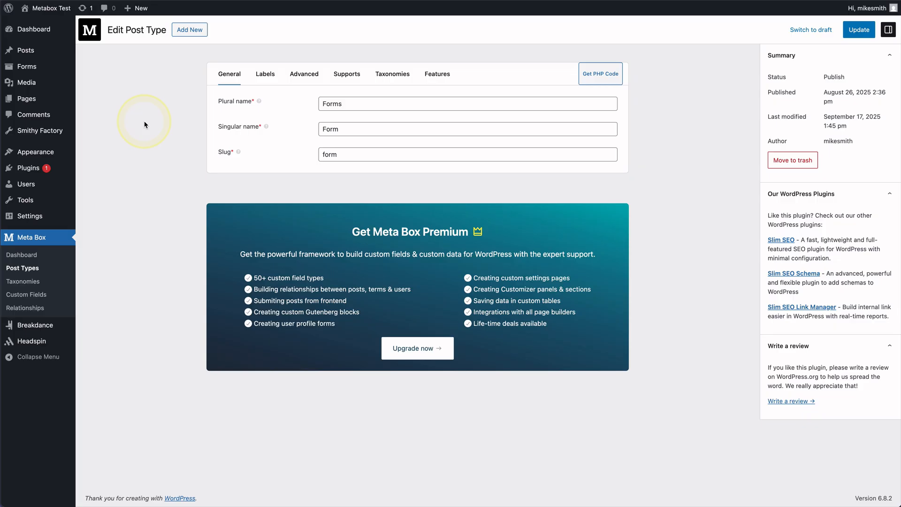
Look through the Form post type's Labels and Advanced options.
{"action": "left_click", "coordinate": [273, 73]}
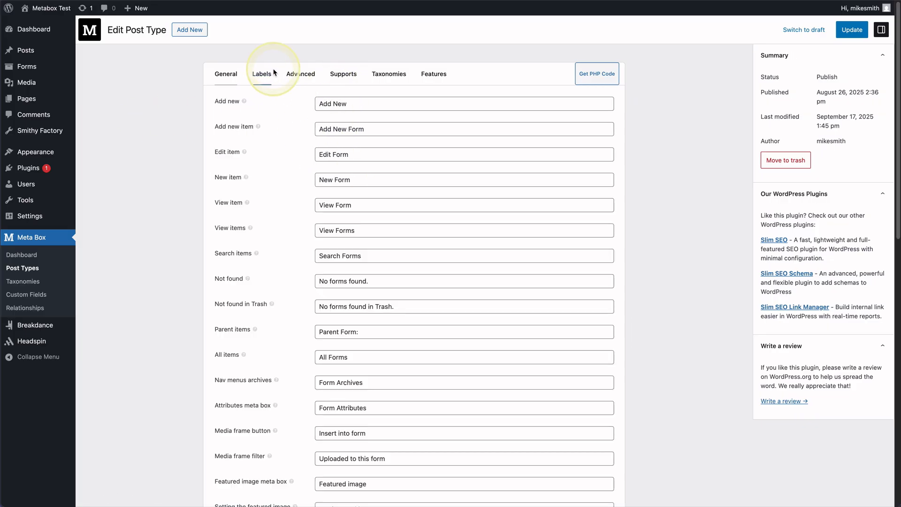
{"action": "left_click", "coordinate": [306, 79]}
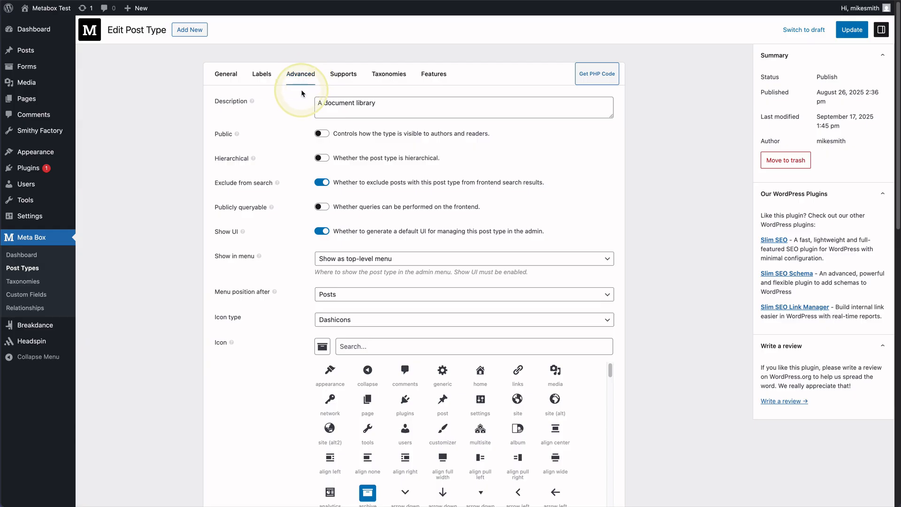
{"action": "left_click", "coordinate": [272, 131]}
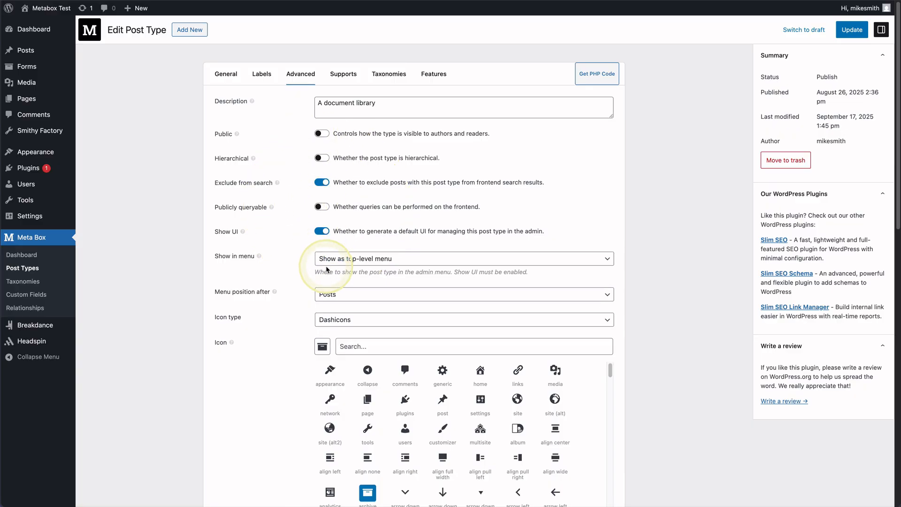
{"action": "scroll", "coordinate": [324, 214], "scroll_direction": "down", "scroll_amount": 5}
{"action": "scroll", "coordinate": [308, 249], "scroll_direction": "down", "scroll_amount": 6}
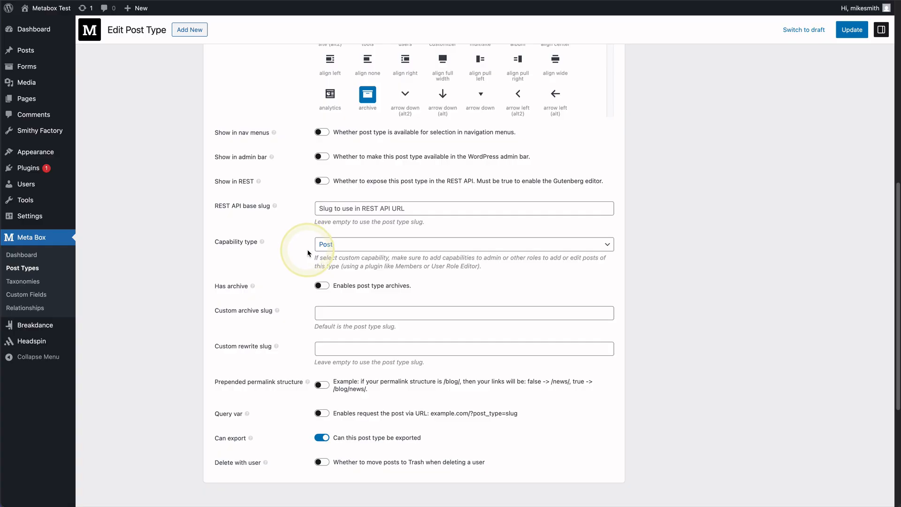
{"action": "scroll", "coordinate": [313, 262], "scroll_direction": "up", "scroll_amount": 1}
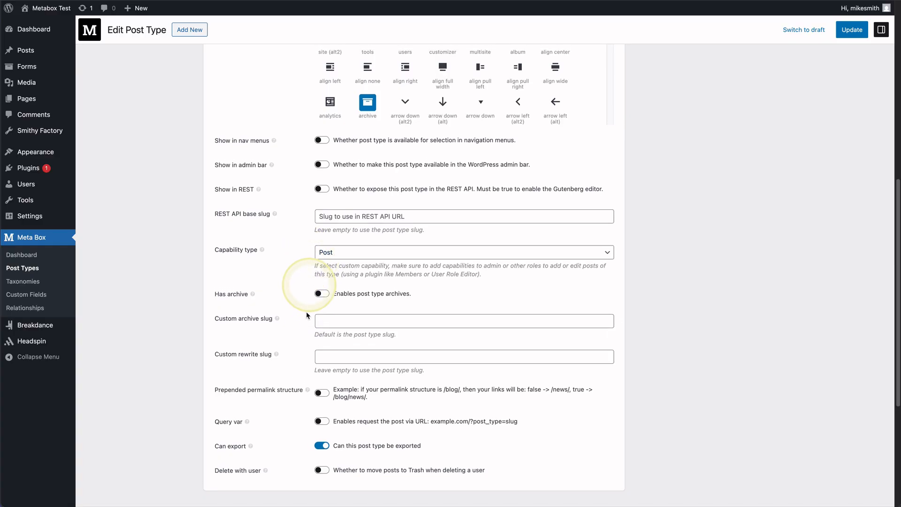
{"action": "scroll", "coordinate": [319, 328], "scroll_direction": "up", "scroll_amount": 10}
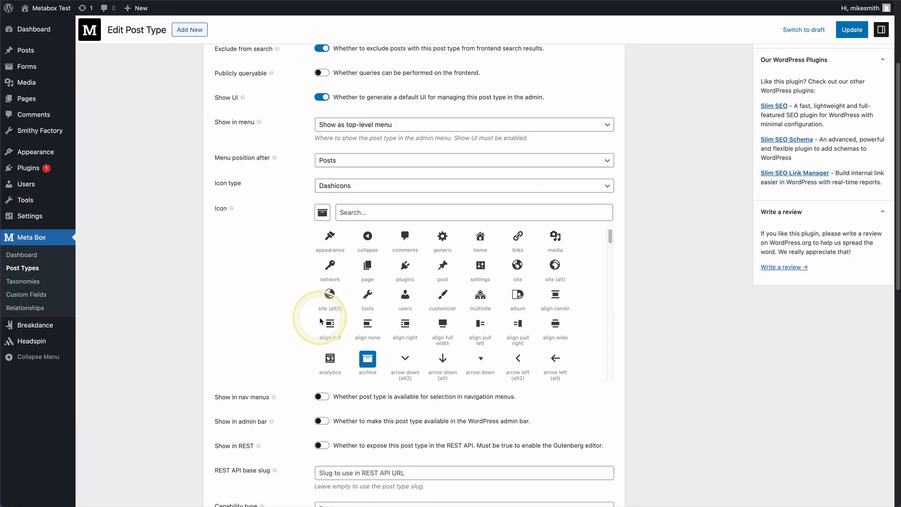
{"action": "scroll", "coordinate": [319, 295], "scroll_direction": "down", "scroll_amount": 7}
{"action": "scroll", "coordinate": [321, 301], "scroll_direction": "down", "scroll_amount": 3}
{"action": "scroll", "coordinate": [320, 300], "scroll_direction": "up", "scroll_amount": 8}
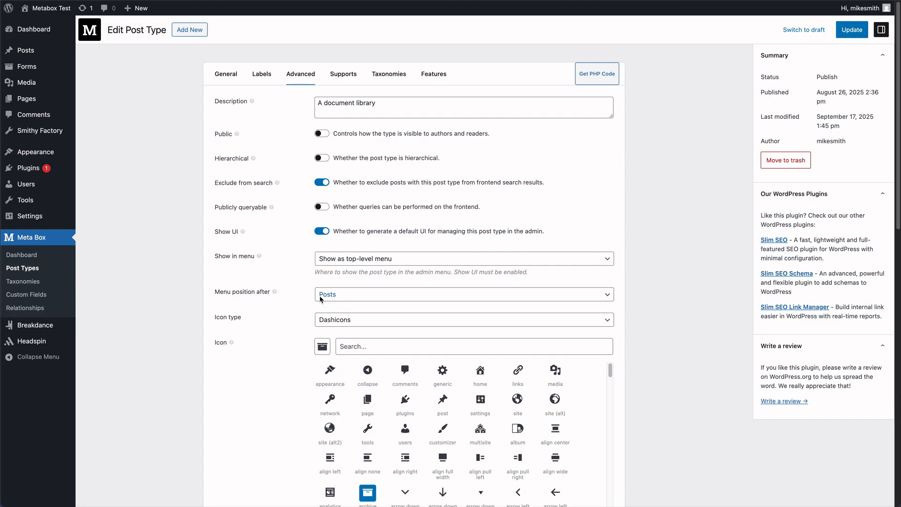
{"action": "left_click", "coordinate": [323, 283]}
Turn on Custom fields in the Form post type's Supports and update it.
{"action": "left_click", "coordinate": [337, 75]}
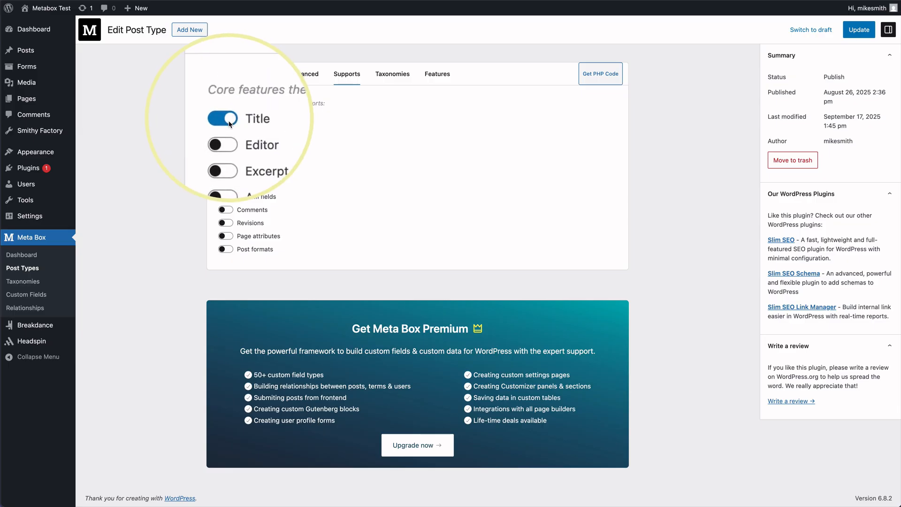
{"action": "left_click", "coordinate": [226, 198]}
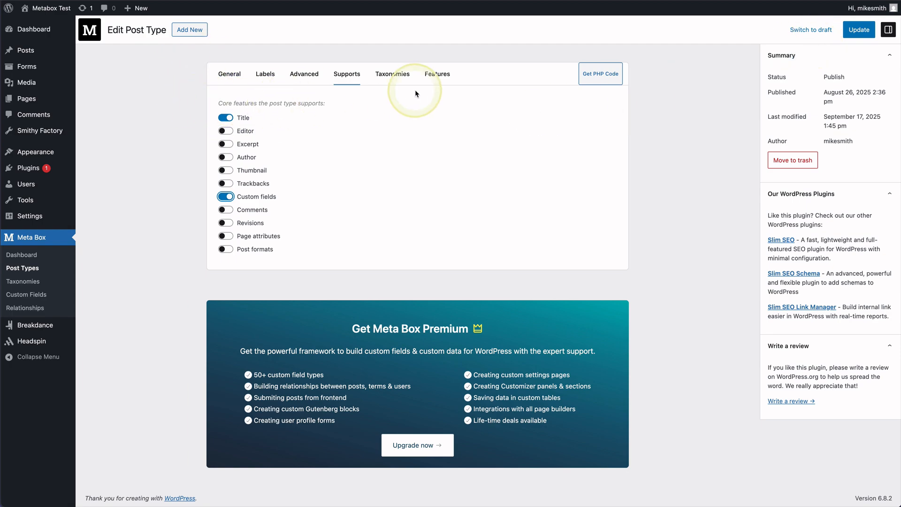
{"action": "left_click", "coordinate": [867, 38]}
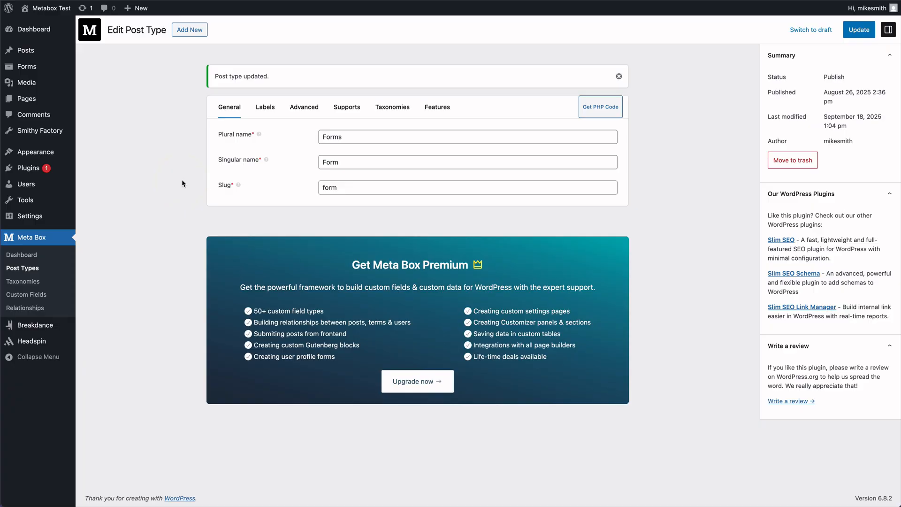
Launch Sample Page in the Breakdance builder from the All Pages list.
{"action": "left_click", "coordinate": [182, 181]}
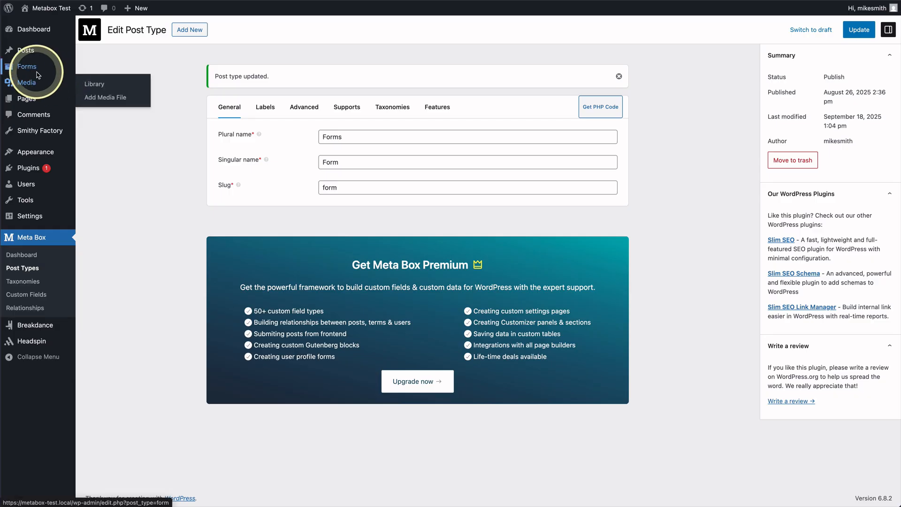
{"action": "mouse_move", "coordinate": [37, 74]}
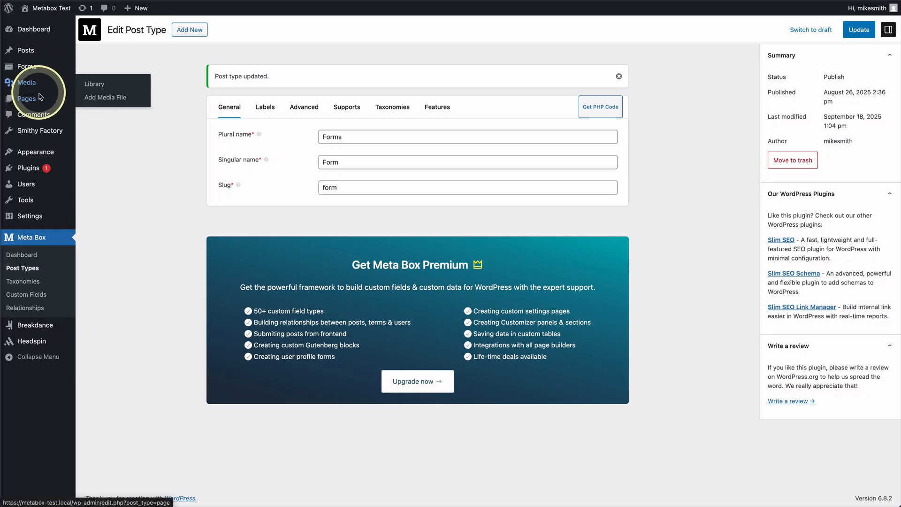
{"action": "left_click", "coordinate": [86, 98]}
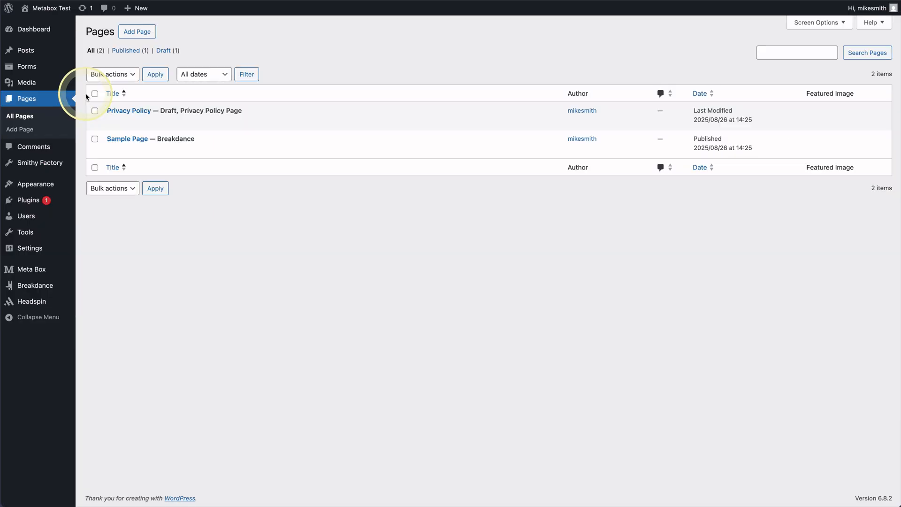
{"action": "mouse_move", "coordinate": [137, 142]}
{"action": "left_click", "coordinate": [214, 154]}
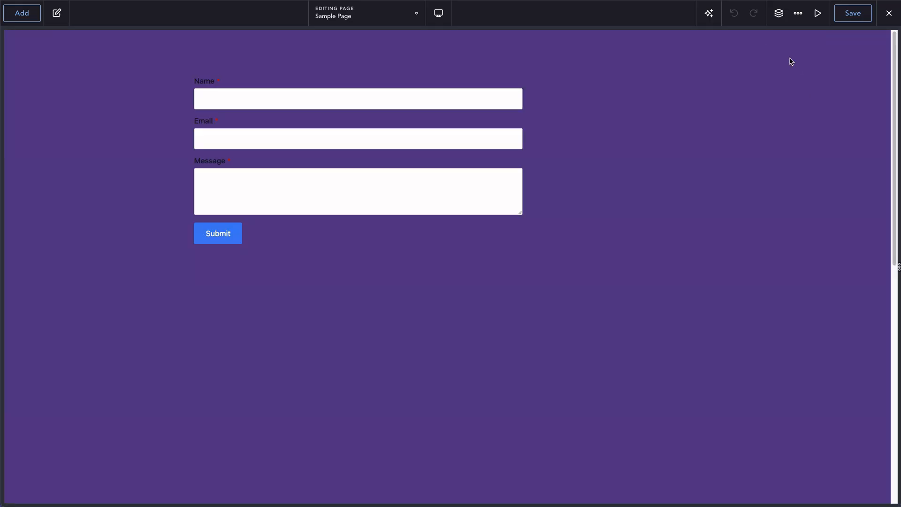
Select the Form Builder and inspect the Name field's settings and advanced options.
{"action": "left_click", "coordinate": [779, 14]}
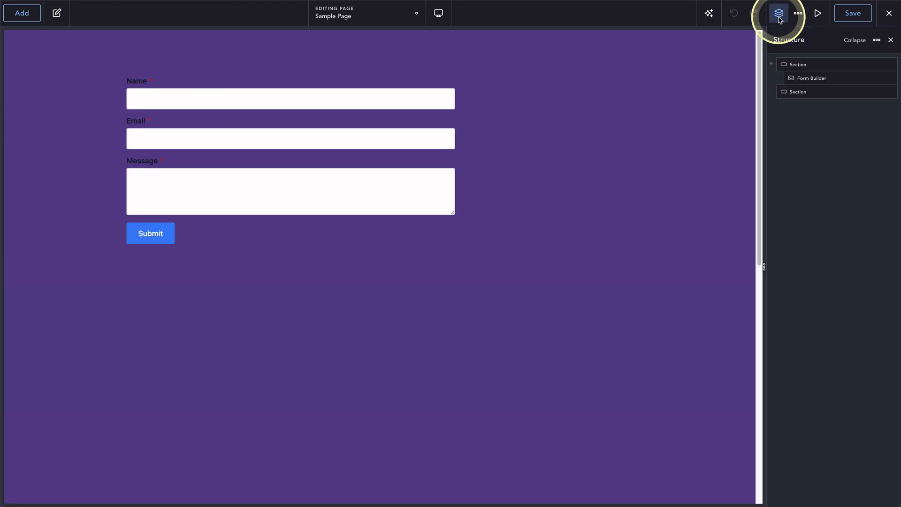
{"action": "left_click", "coordinate": [811, 78]}
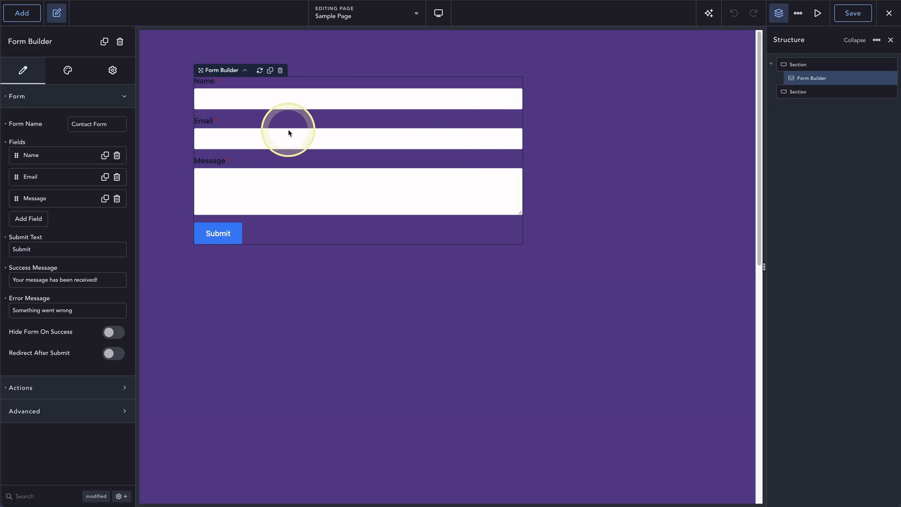
{"action": "left_click", "coordinate": [47, 157]}
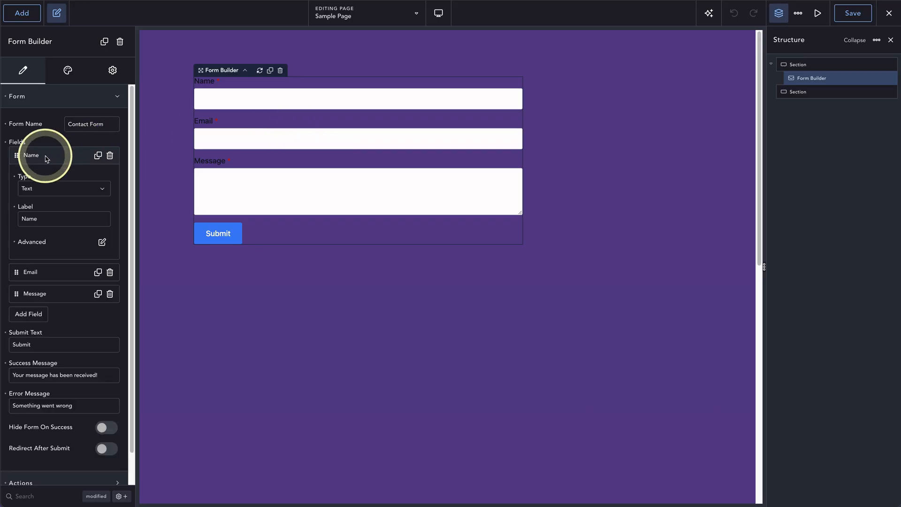
{"action": "left_click", "coordinate": [48, 156]}
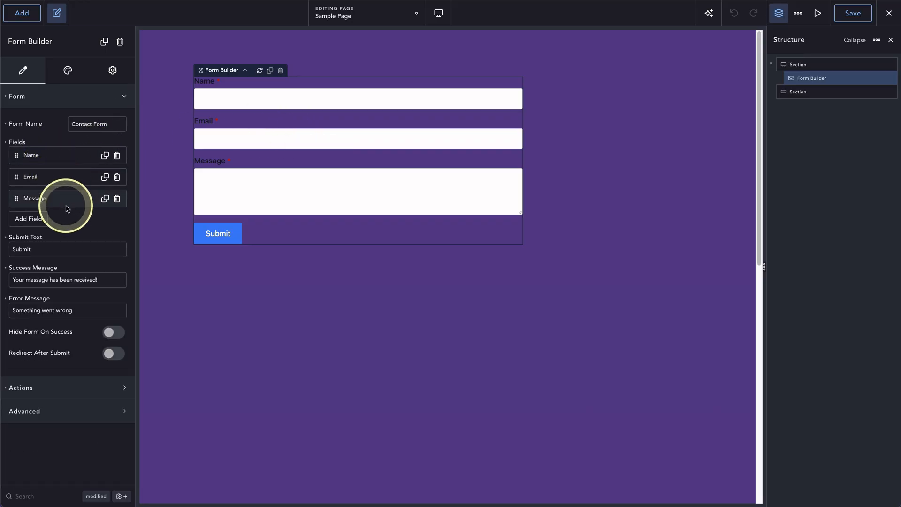
{"action": "left_click", "coordinate": [66, 157]}
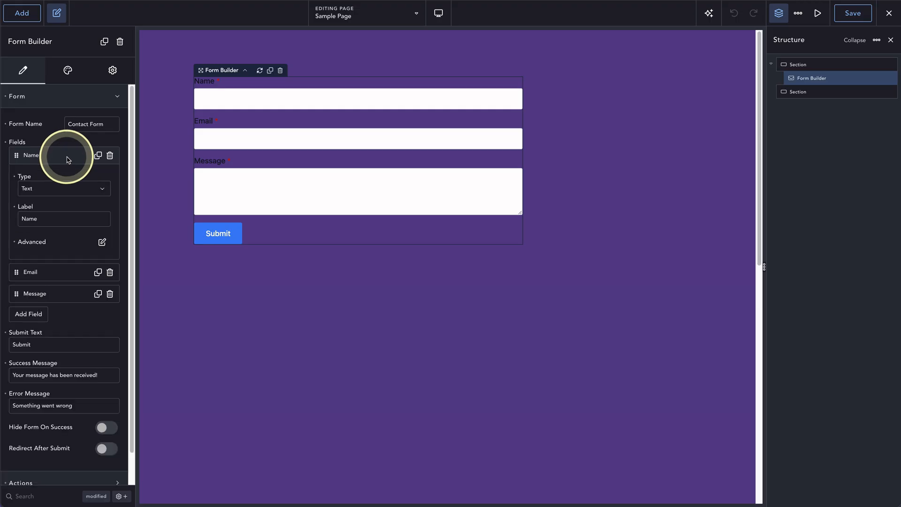
{"action": "left_click", "coordinate": [102, 242]}
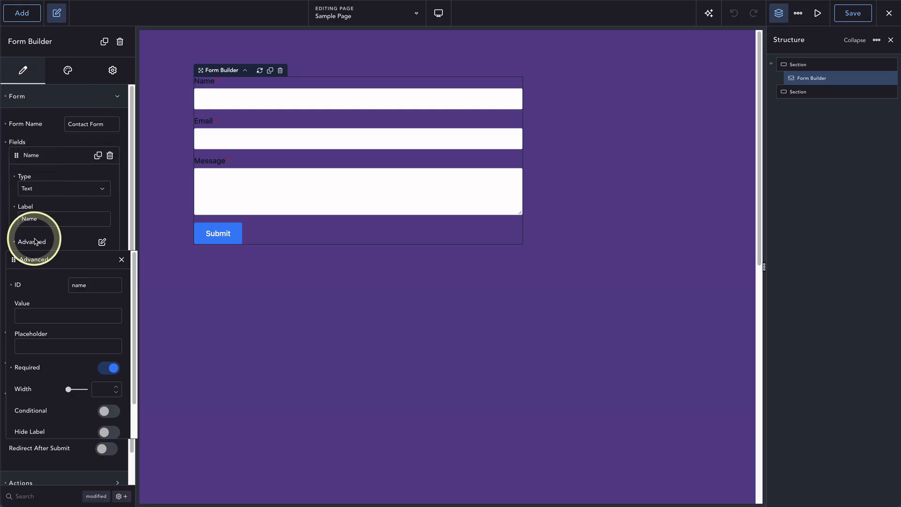
{"action": "left_click", "coordinate": [68, 236]}
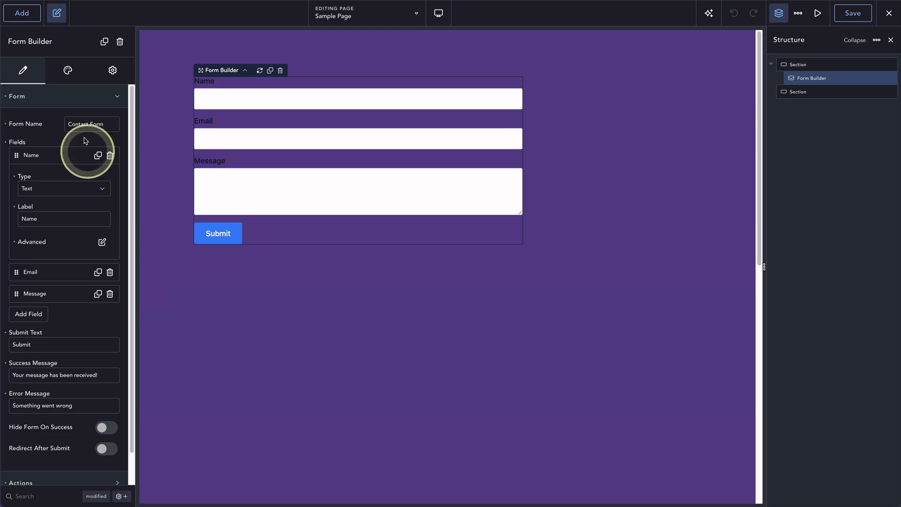
{"action": "left_click", "coordinate": [68, 152]}
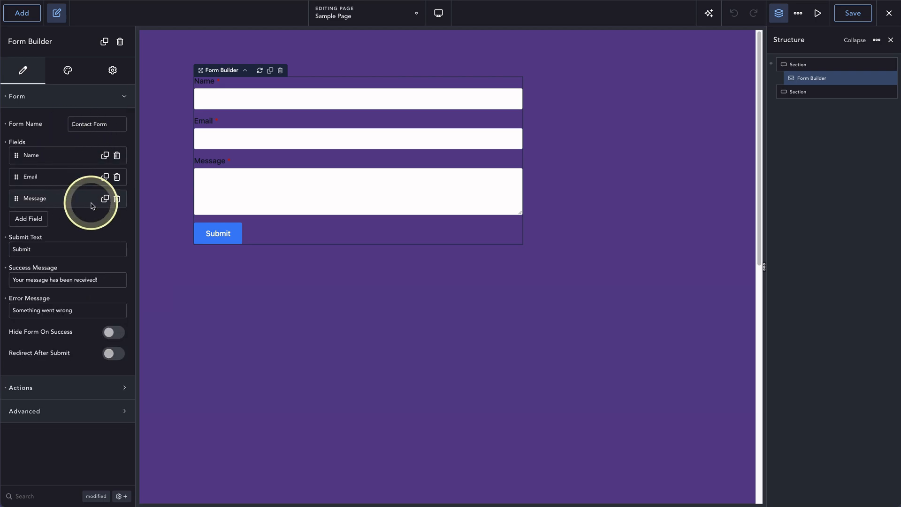
Add Smithy SaveToPost to the Actions After Submission and save the page.
{"action": "left_click", "coordinate": [86, 386]}
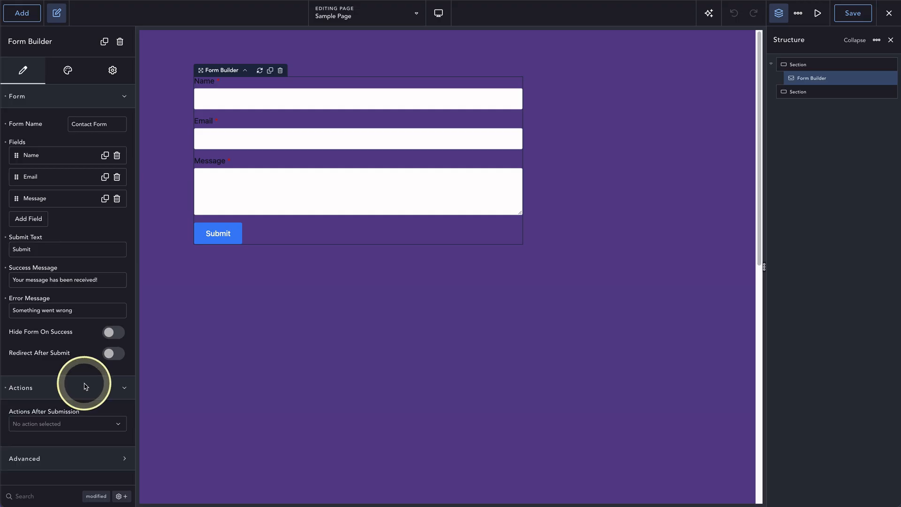
{"action": "left_click", "coordinate": [86, 99]}
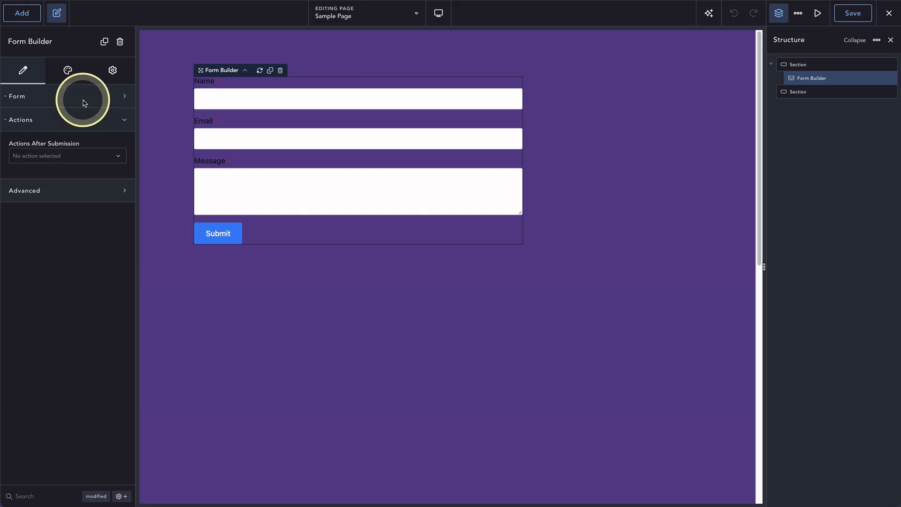
{"action": "left_click", "coordinate": [82, 155]}
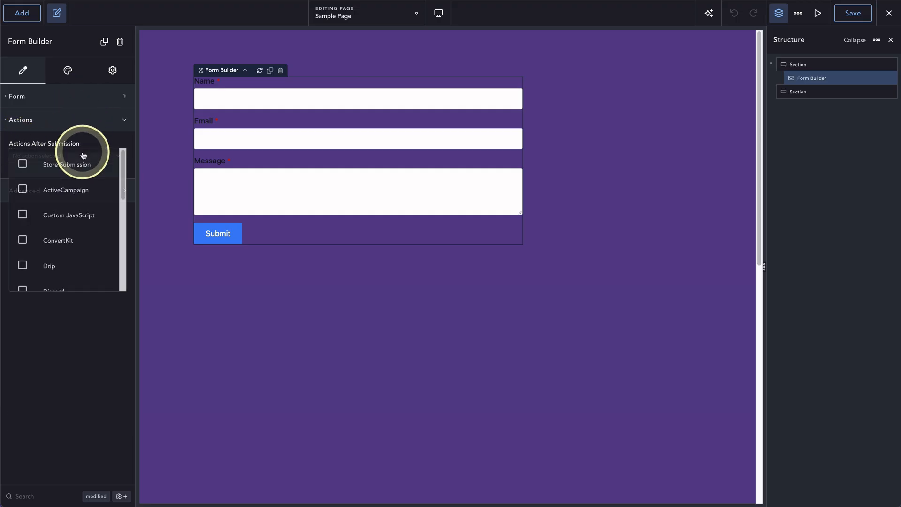
{"action": "scroll", "coordinate": [85, 173], "scroll_direction": "down", "scroll_amount": 5}
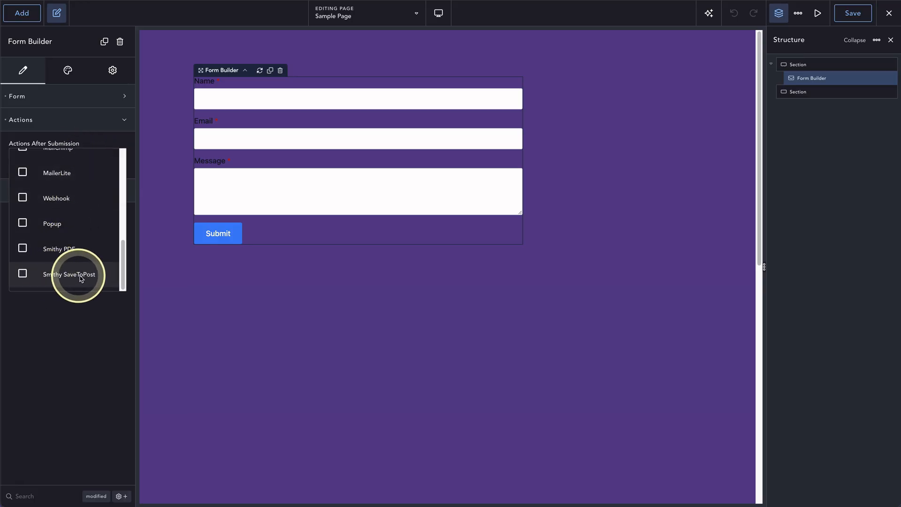
{"action": "left_click", "coordinate": [23, 273]}
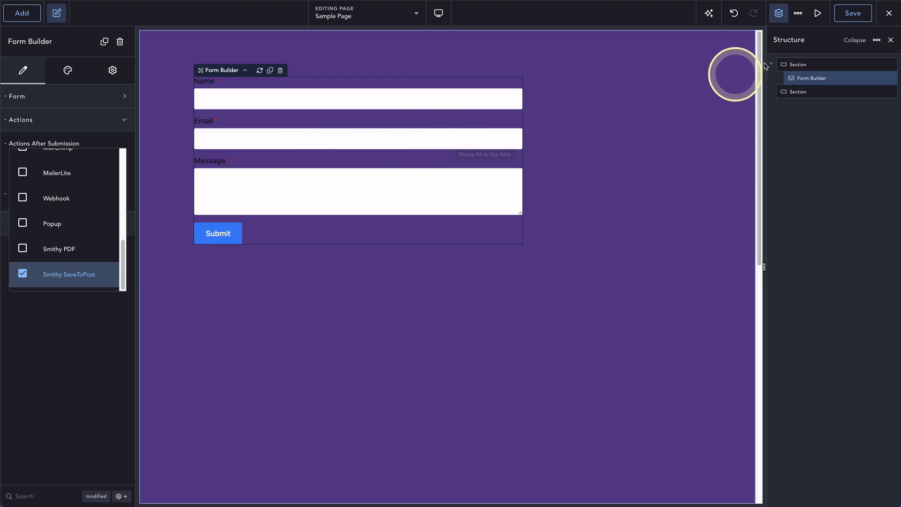
{"action": "left_click", "coordinate": [847, 18]}
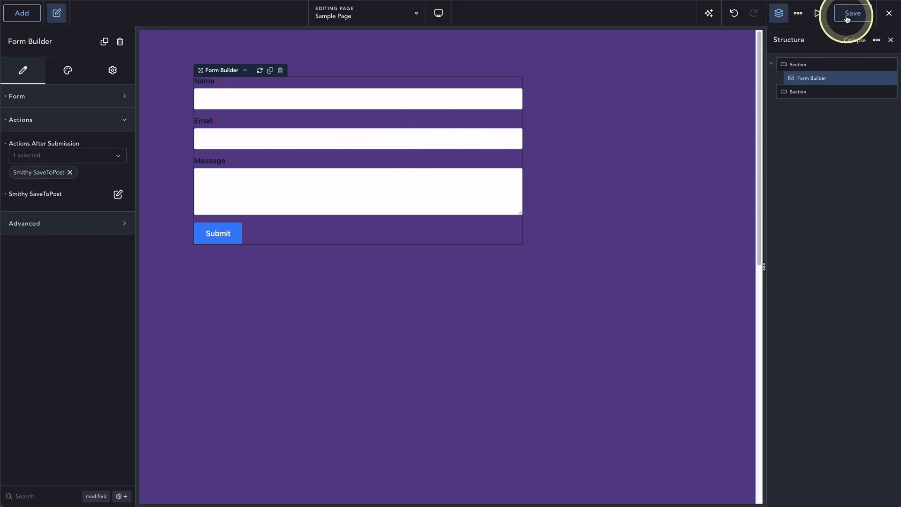
{"action": "left_click", "coordinate": [886, 18]}
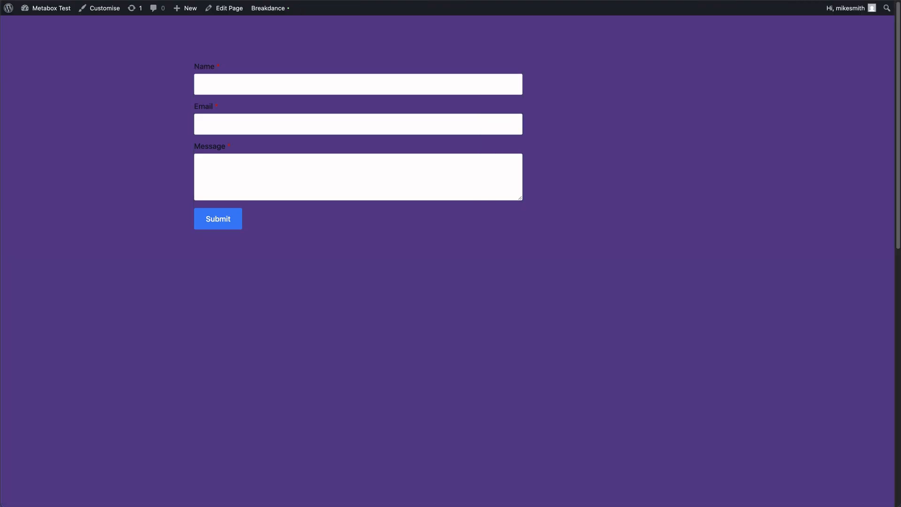
Submit the live contact form with a test name, an e-mail address and message 'Some information'.
{"action": "left_click", "coordinate": [256, 81]}
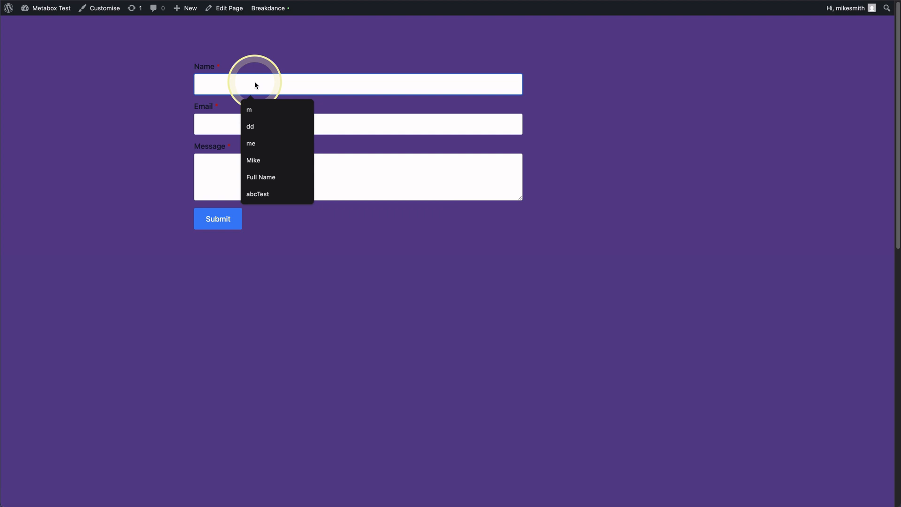
{"action": "type", "text": "Someones Name"}
{"action": "left_click", "coordinate": [318, 115]}
{"action": "type", "text": "anemail"}
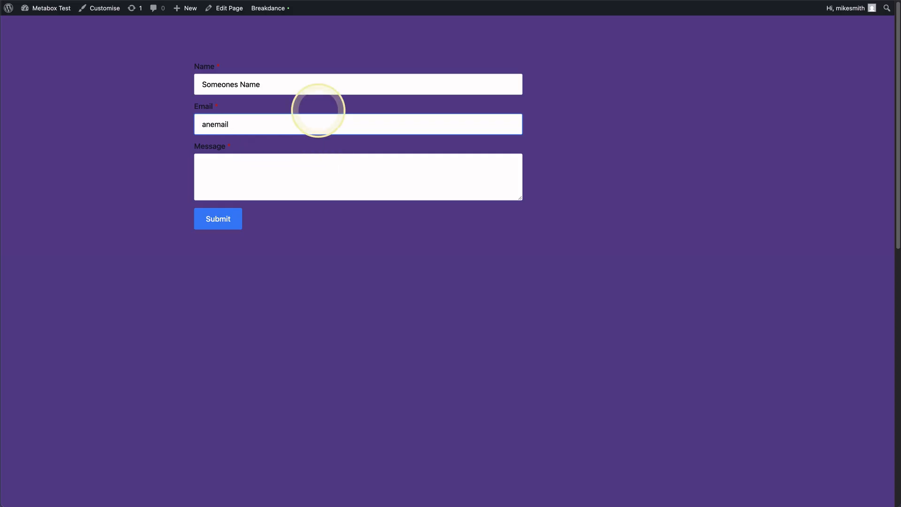
{"action": "type", "text": "@addrew"}
{"action": "type", "text": "s.com"}
{"action": "key", "text": "Tab"}
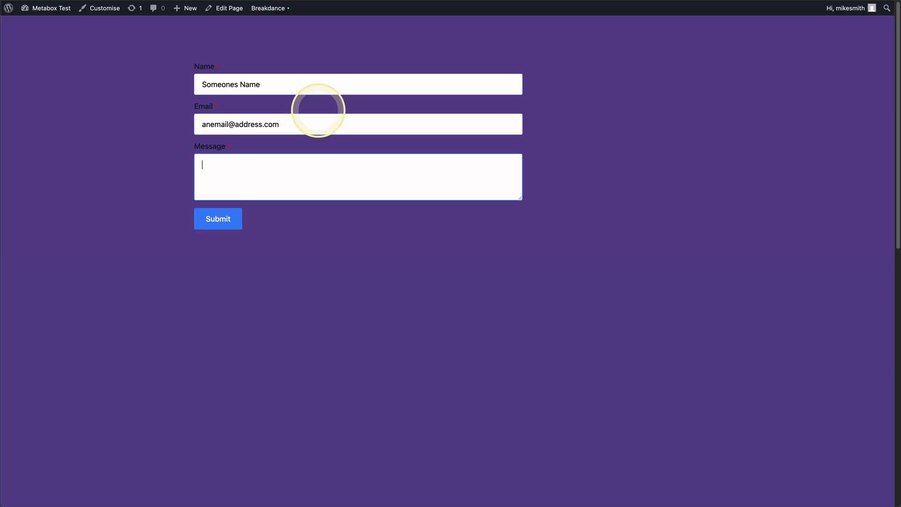
{"action": "type", "text": "Some information"}
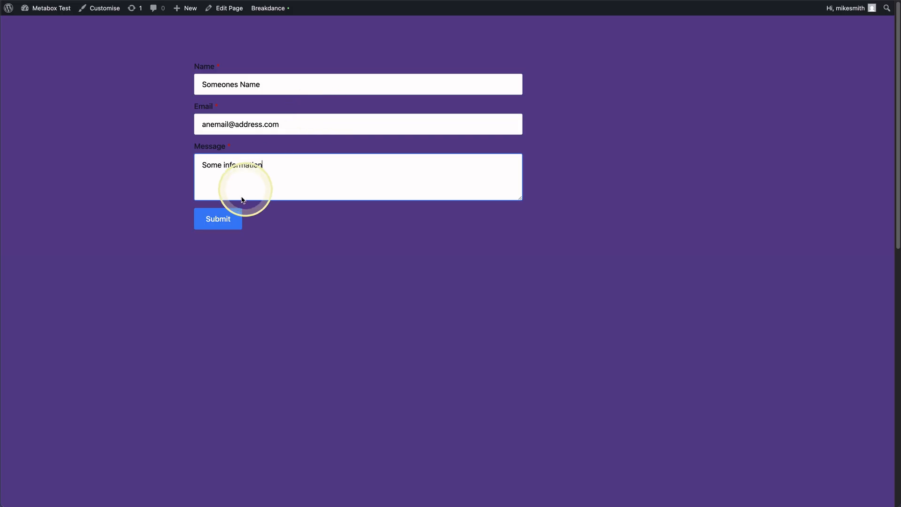
{"action": "left_click", "coordinate": [232, 217]}
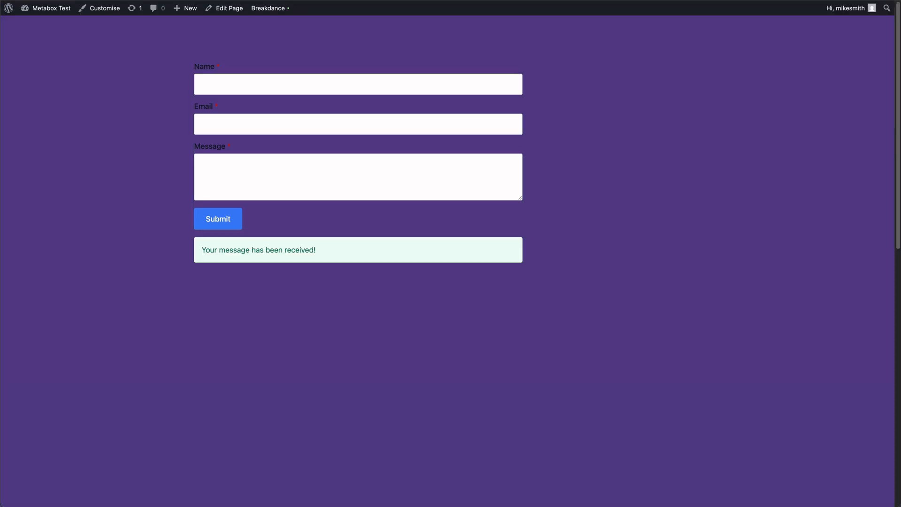
{"action": "mouse_move", "coordinate": [42, 9]}
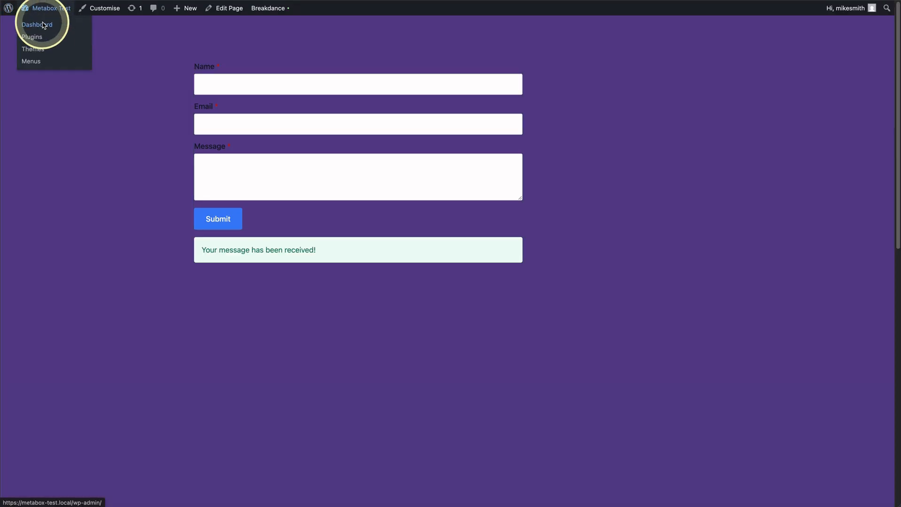
Find the new entry under Forms > All Forms and review its email, message and name fields.
{"action": "left_click", "coordinate": [43, 25]}
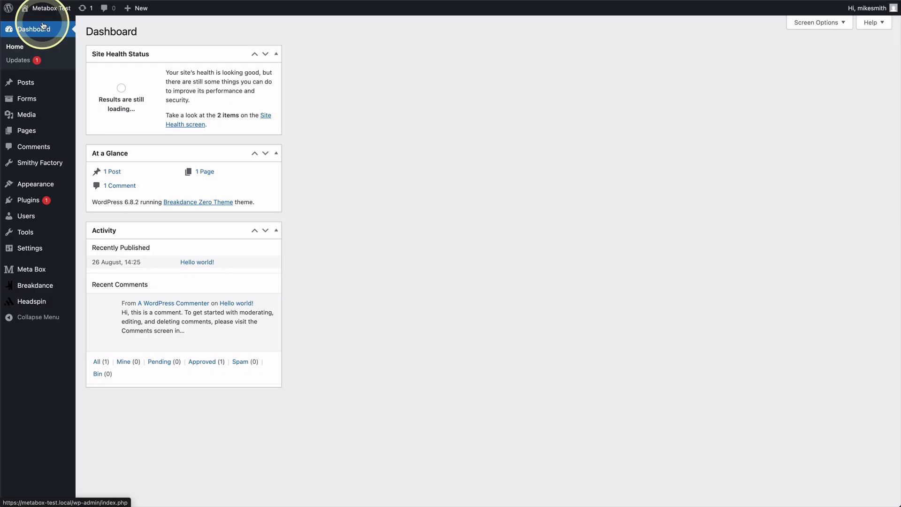
{"action": "mouse_move", "coordinate": [37, 100]}
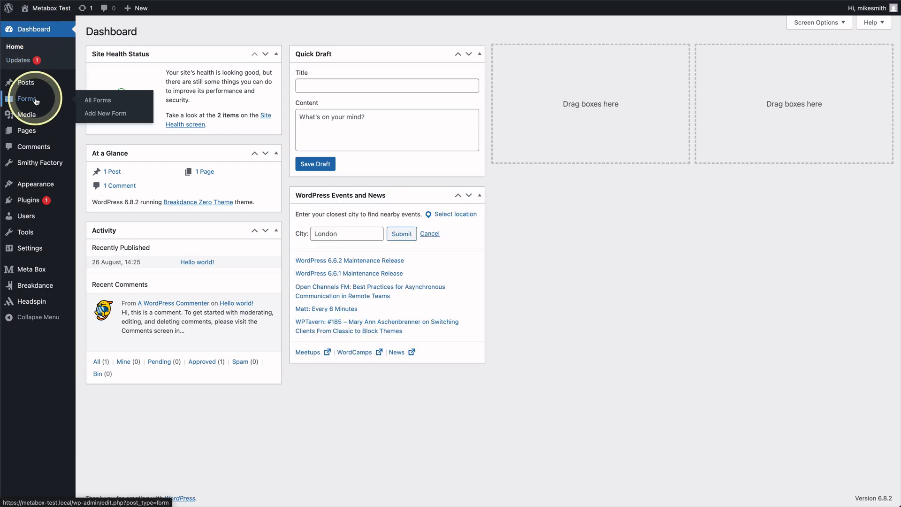
{"action": "left_click", "coordinate": [36, 100]}
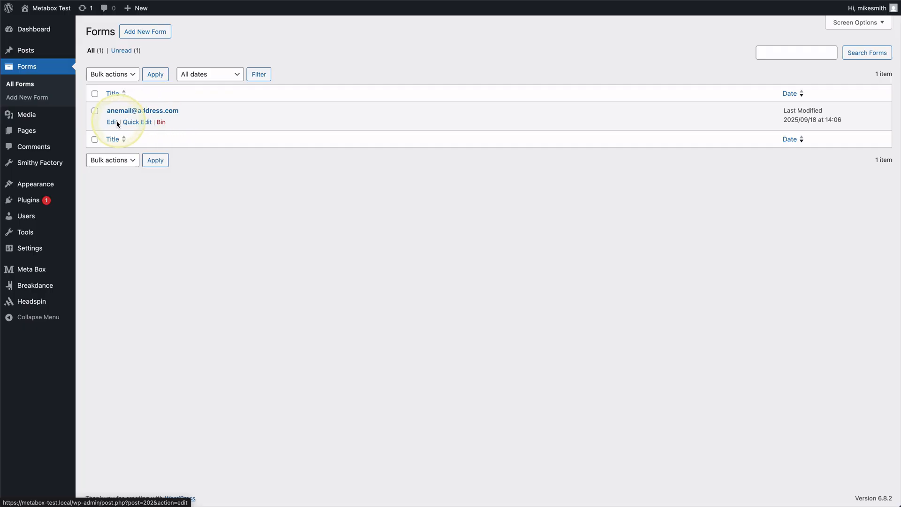
{"action": "left_click", "coordinate": [112, 123]}
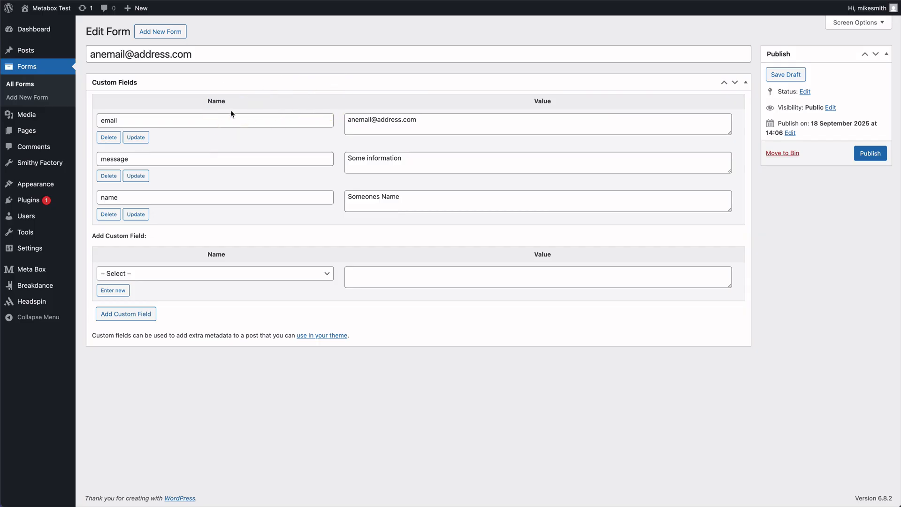
{"action": "left_click", "coordinate": [28, 89]}
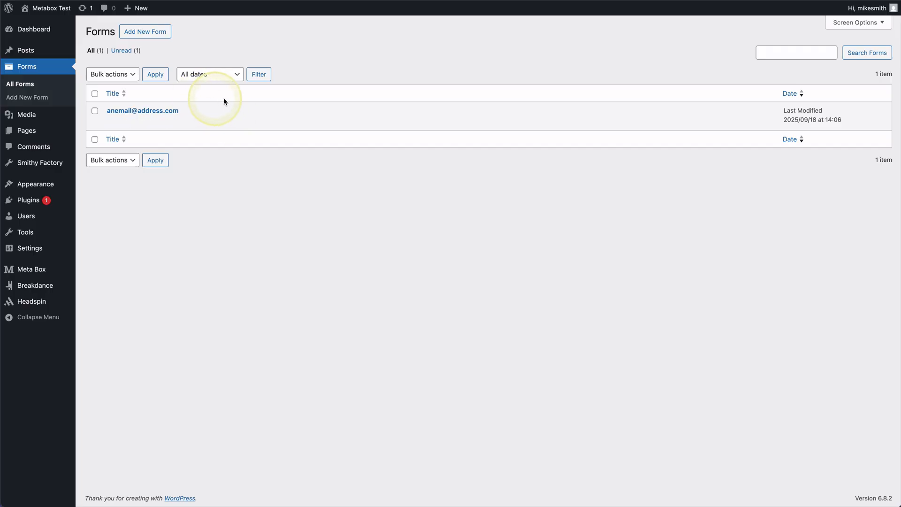
Reload the Forms list and reopen the submitted entry's Edit Form screen.
{"action": "left_click", "coordinate": [65, 87]}
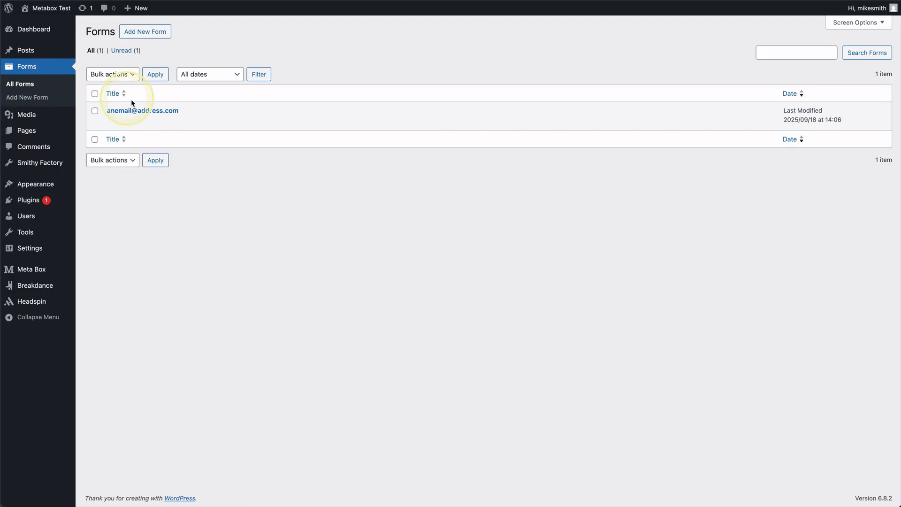
{"action": "left_click", "coordinate": [112, 122]}
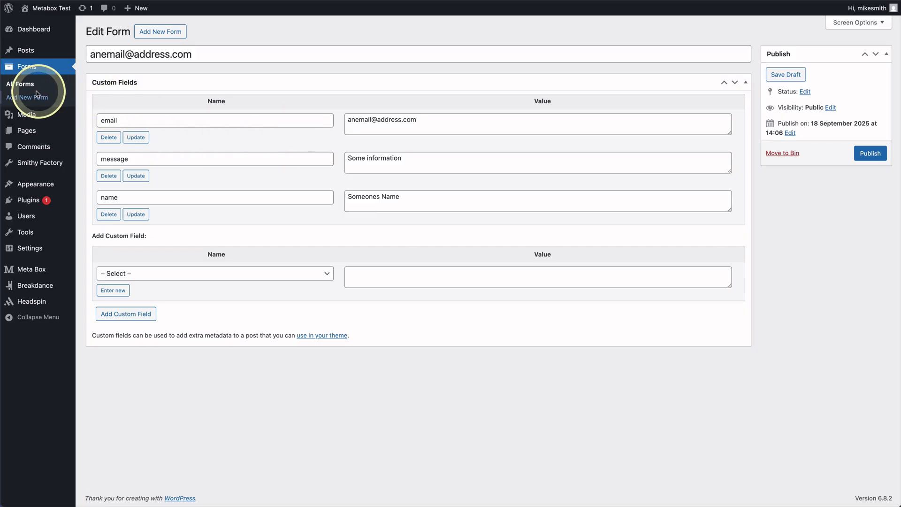
{"action": "mouse_move", "coordinate": [37, 186]}
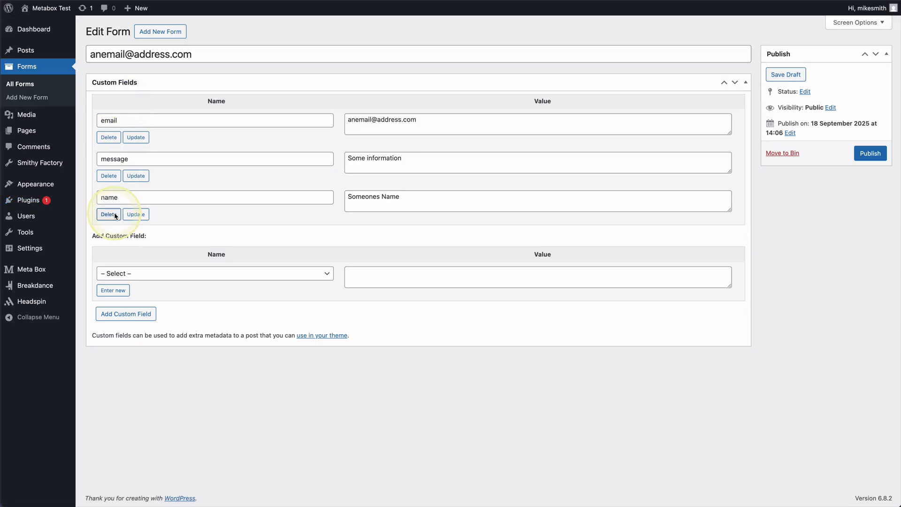
{"action": "mouse_move", "coordinate": [39, 271]}
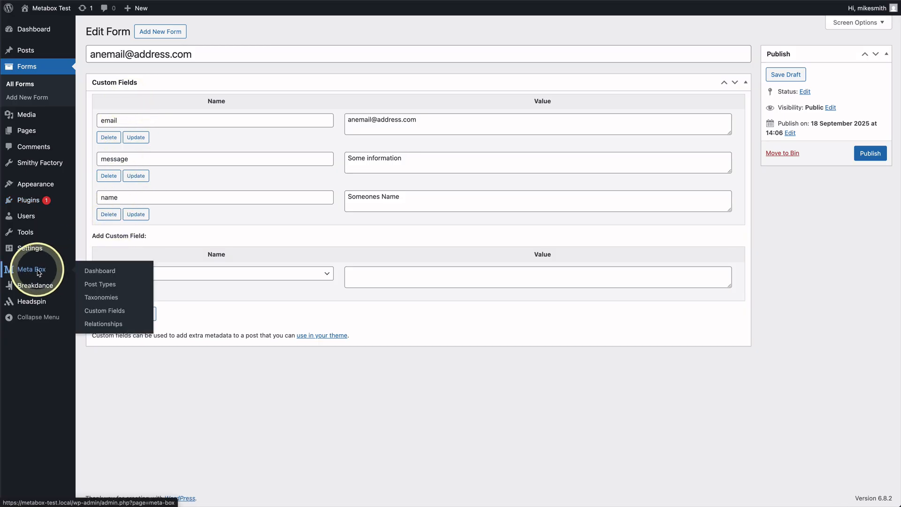
Toggle Custom fields support for the Form post type in Meta Box and update it.
{"action": "left_click", "coordinate": [38, 273]}
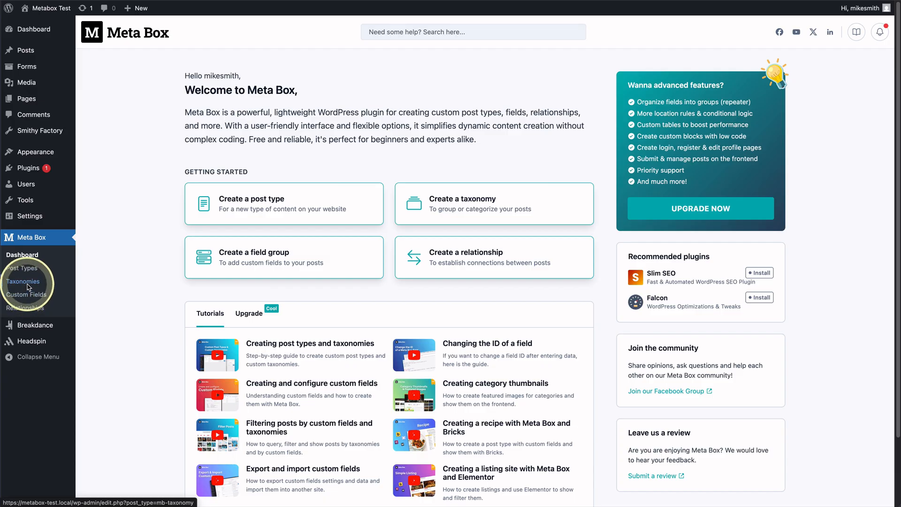
{"action": "left_click", "coordinate": [28, 287]}
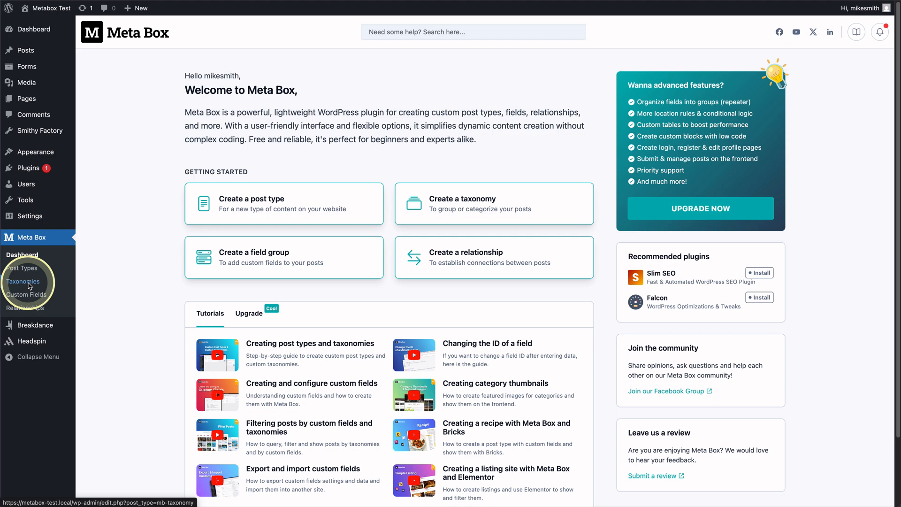
{"action": "scroll", "coordinate": [29, 287], "scroll_direction": "down", "scroll_amount": 1}
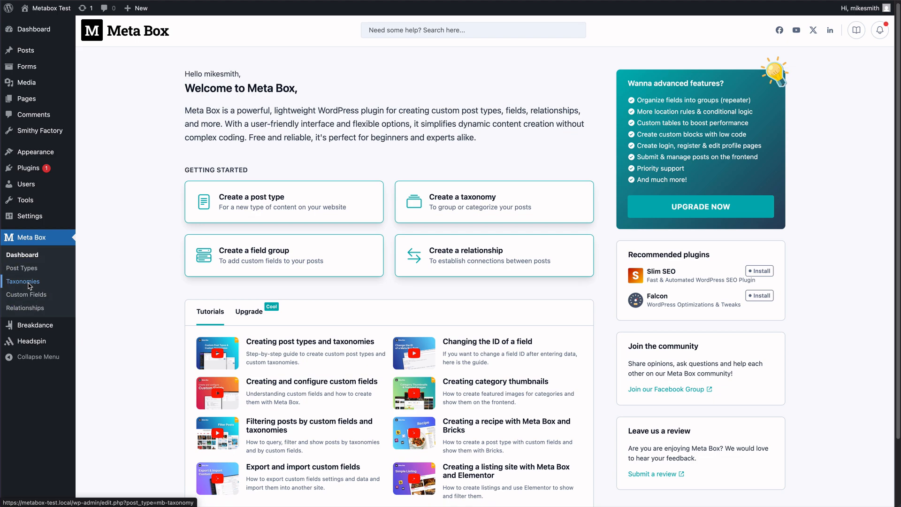
{"action": "left_click", "coordinate": [36, 270]}
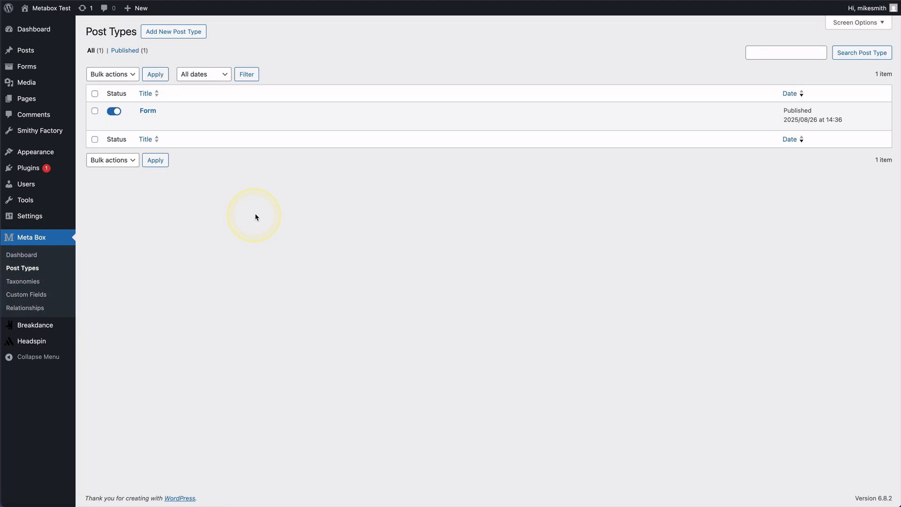
{"action": "left_click", "coordinate": [145, 122]}
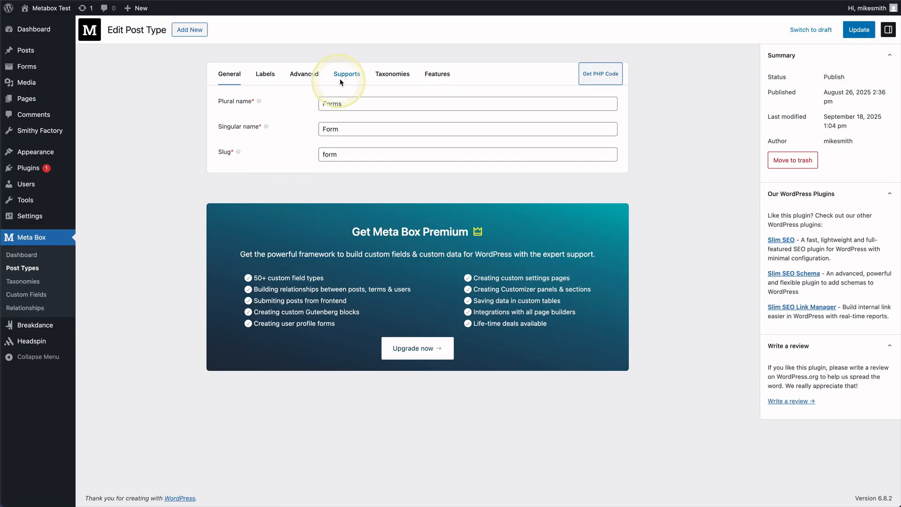
{"action": "left_click", "coordinate": [340, 82]}
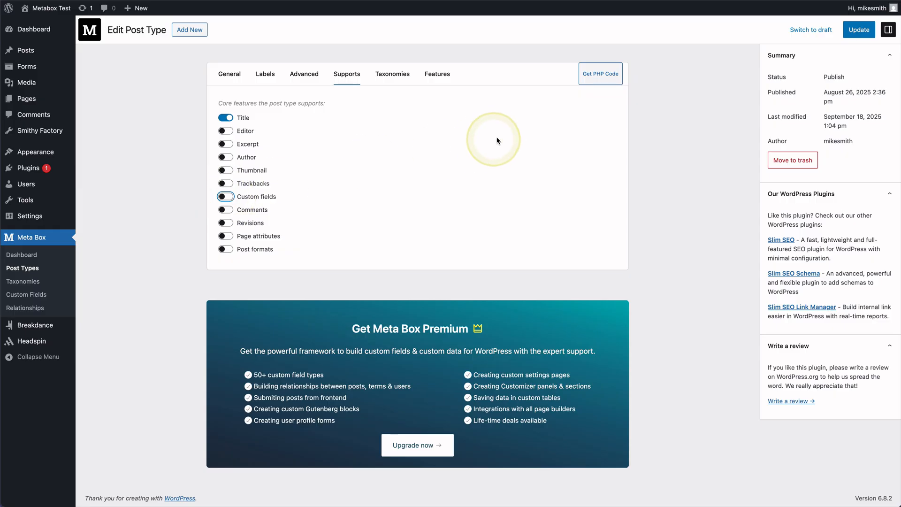
{"action": "left_click", "coordinate": [860, 31]}
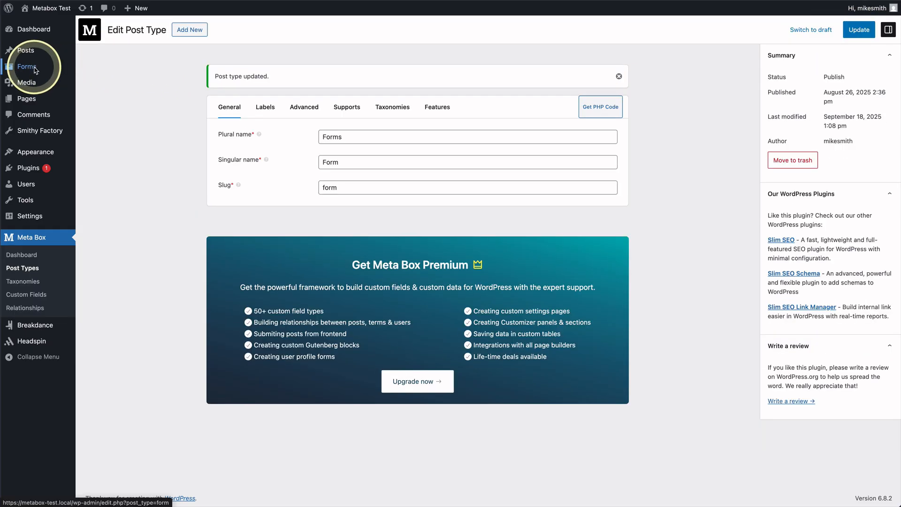
Open the existing Form submission entry for editing.
{"action": "left_click", "coordinate": [35, 68]}
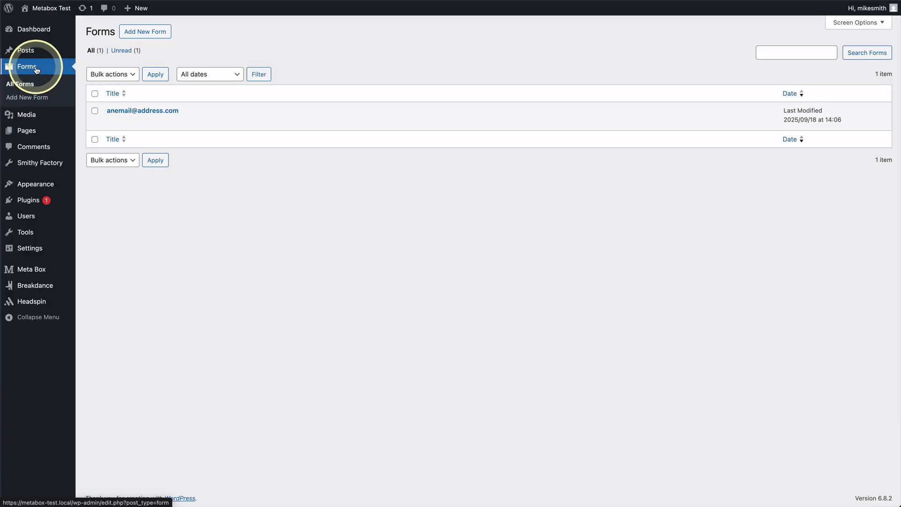
{"action": "left_click", "coordinate": [113, 123]}
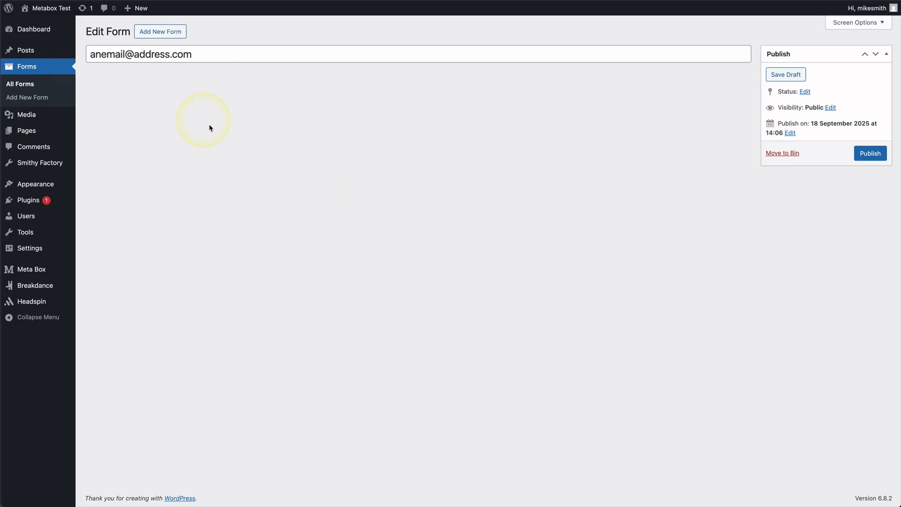
{"action": "mouse_move", "coordinate": [46, 270]}
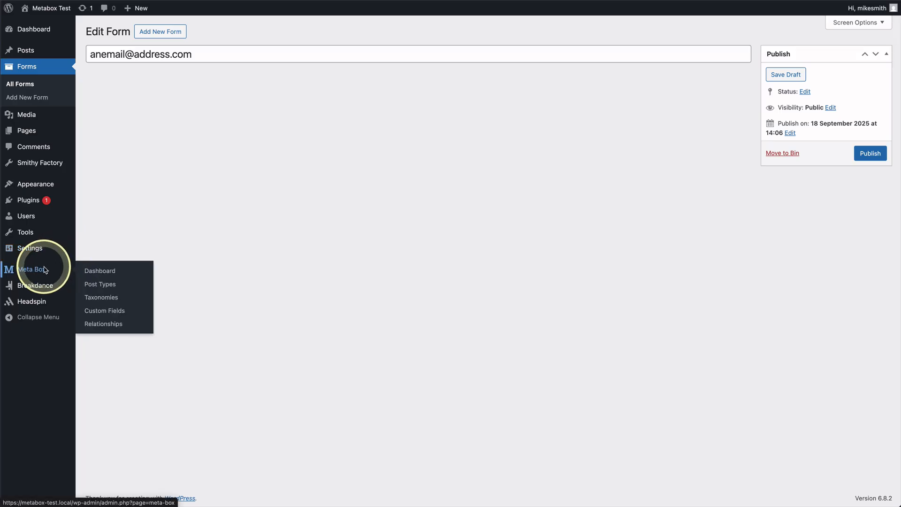
Start a new Meta Box custom field group titled FormSubFileds.
{"action": "left_click", "coordinate": [45, 270]}
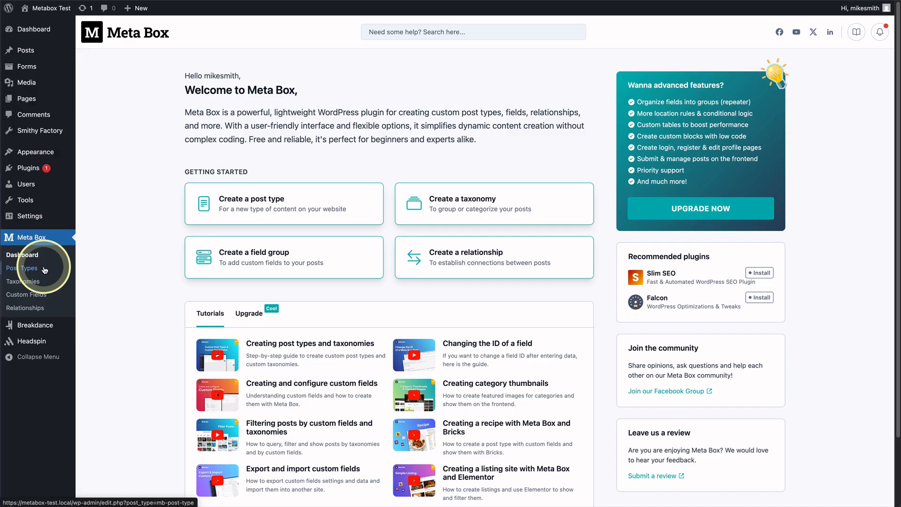
{"action": "left_click", "coordinate": [41, 296]}
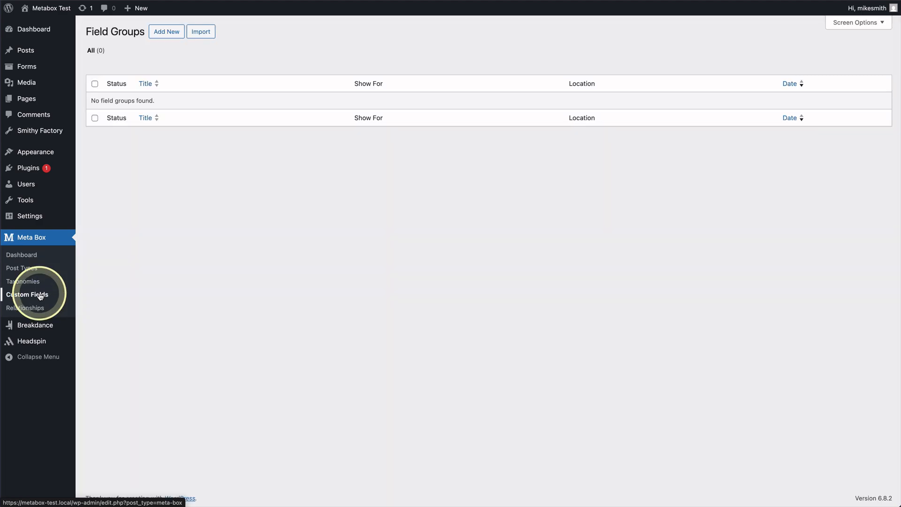
{"action": "left_click", "coordinate": [167, 32]}
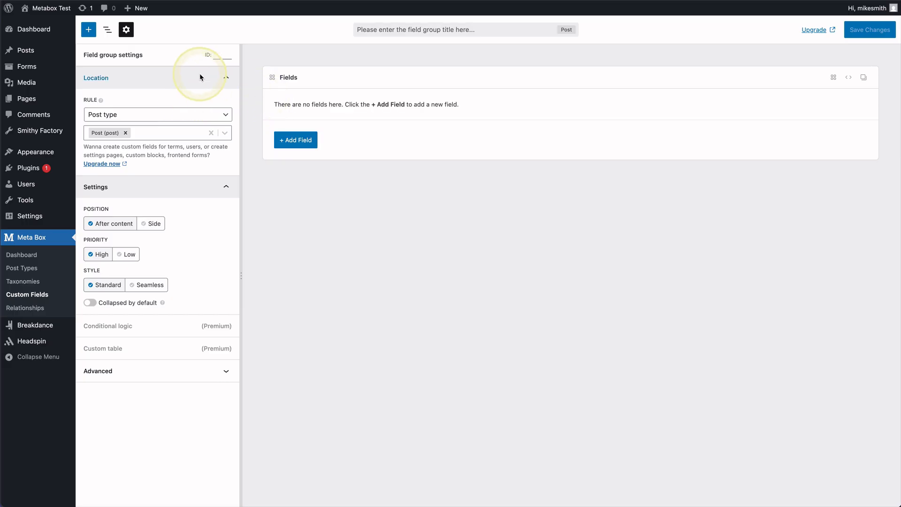
{"action": "left_click", "coordinate": [379, 30]}
{"action": "type", "text": "Form"}
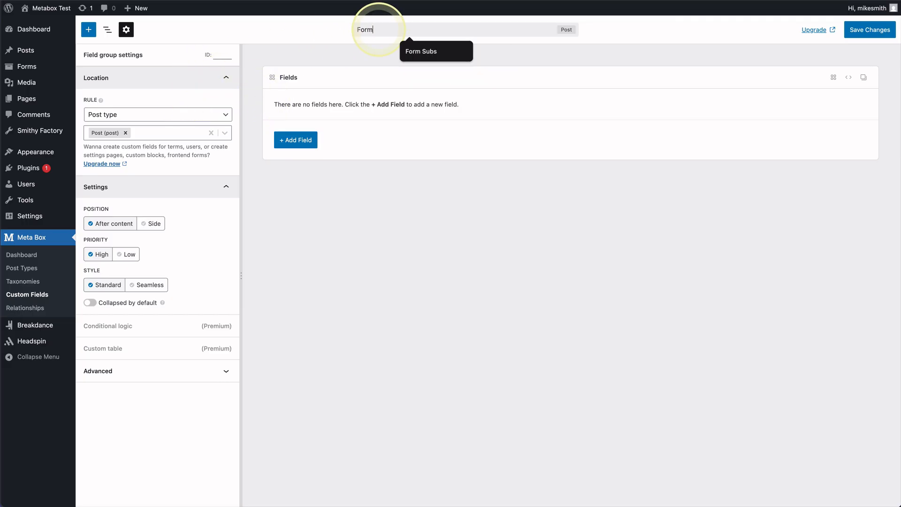
{"action": "type", "text": "SubFileds"}
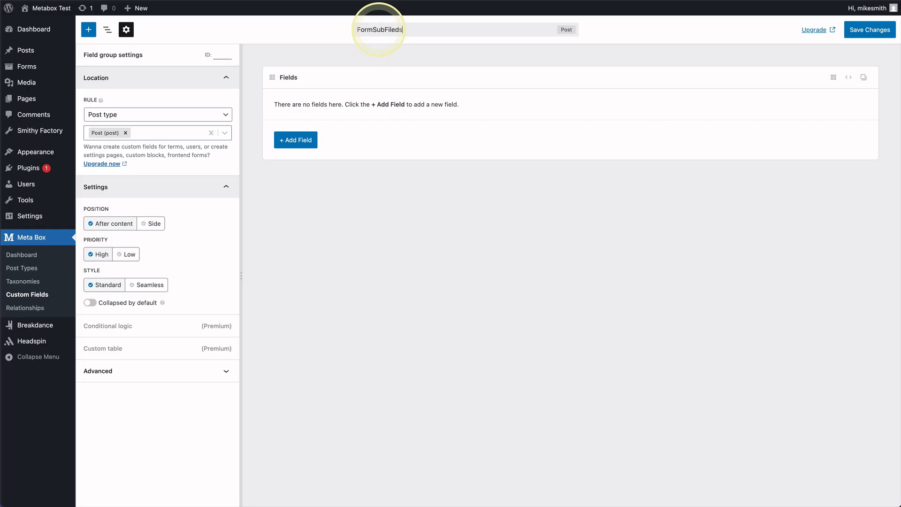
Add a Text field labelled Name with ID name to the group.
{"action": "left_click", "coordinate": [297, 140]}
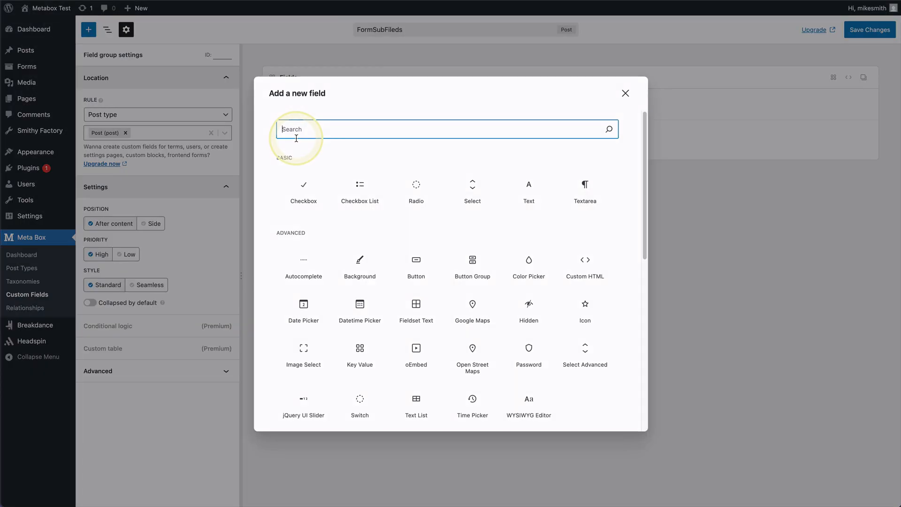
{"action": "type", "text": "tex"}
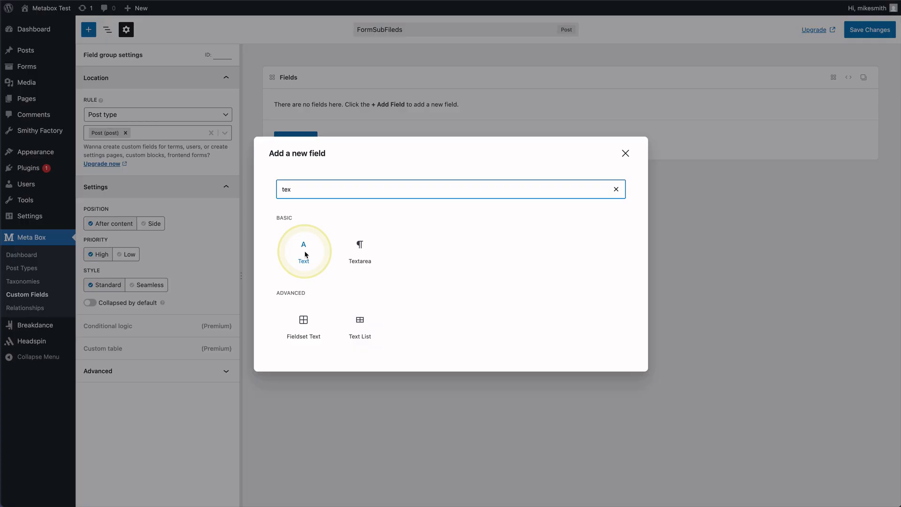
{"action": "left_click", "coordinate": [306, 254]}
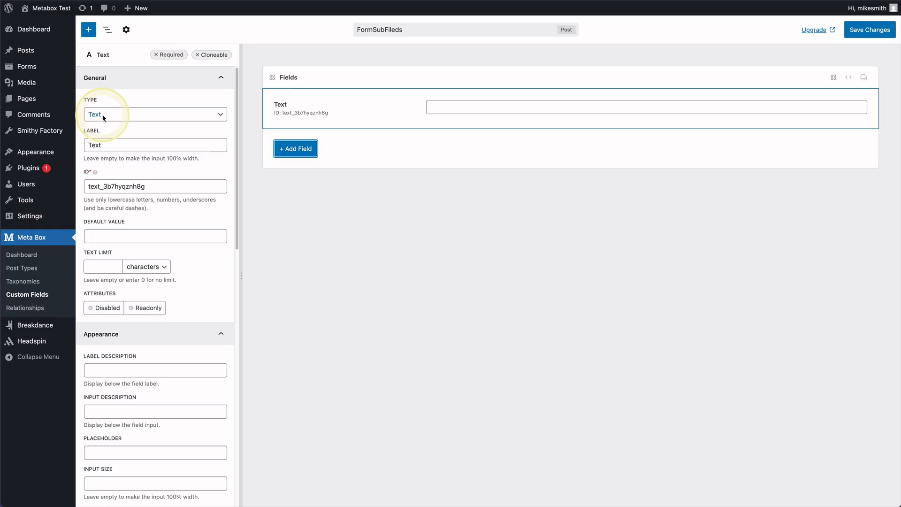
{"action": "double_click", "coordinate": [99, 147]}
{"action": "type", "text": "Name"}
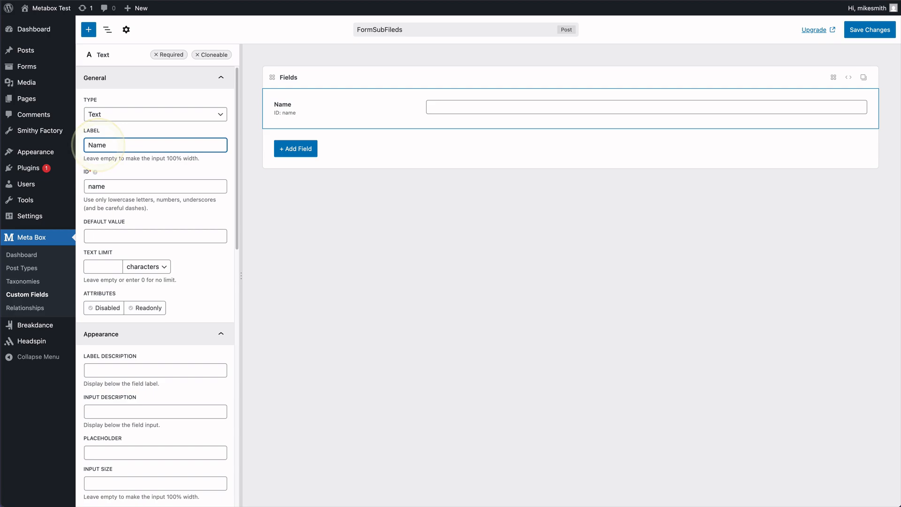
{"action": "key", "text": "Tab"}
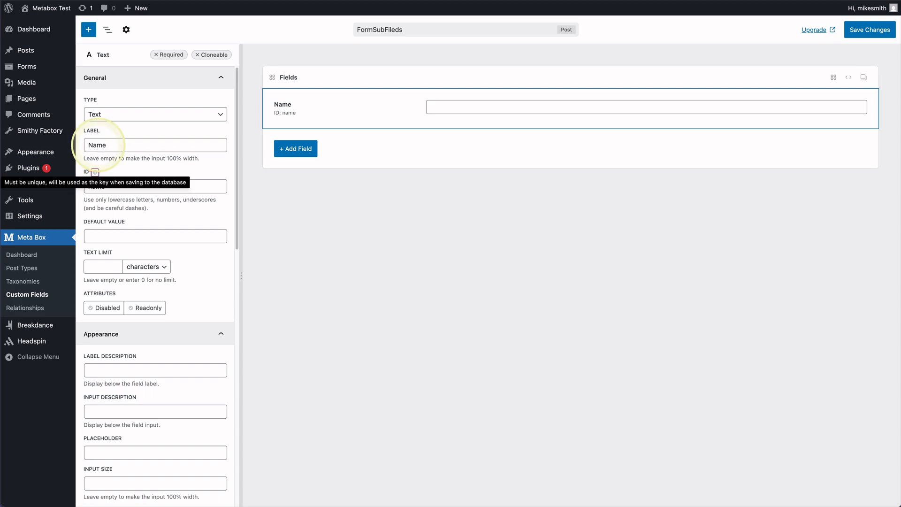
{"action": "left_click", "coordinate": [140, 211]}
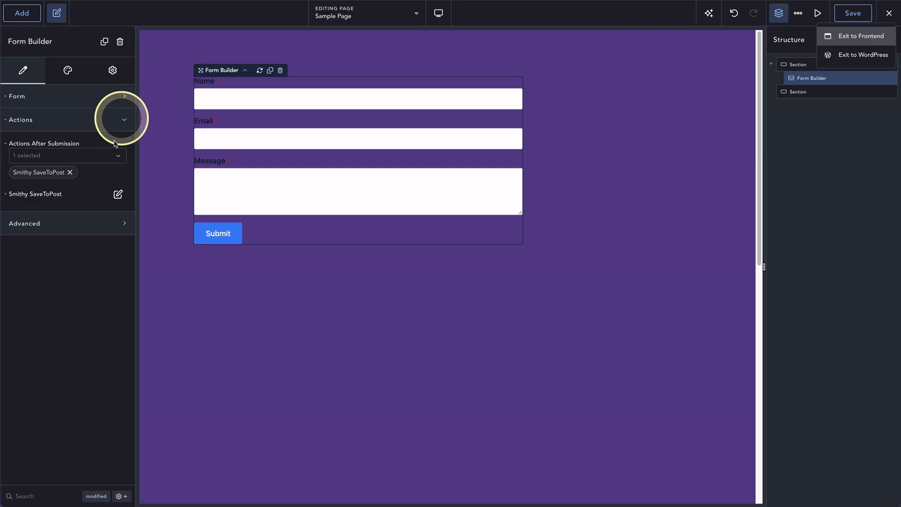
Expand the Contact Form's Name field in Form Builder and open its Advanced settings.
{"action": "left_click", "coordinate": [100, 96]}
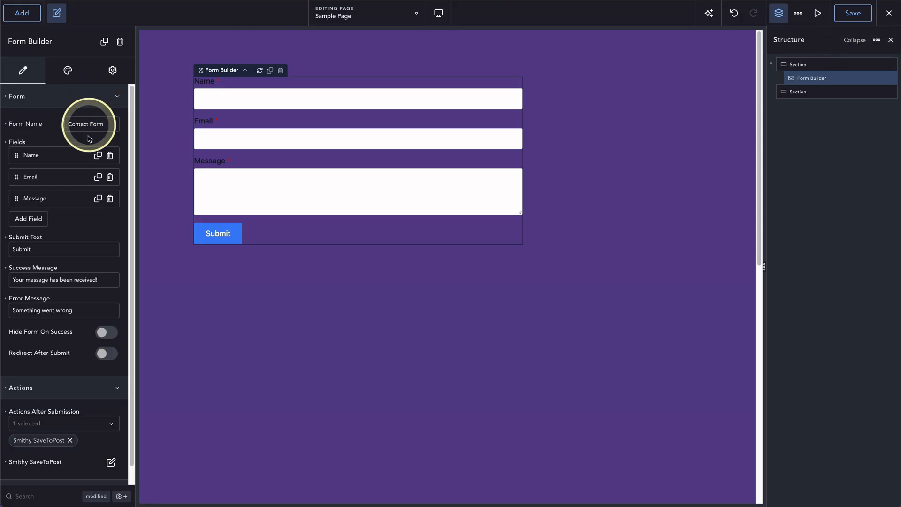
{"action": "left_click", "coordinate": [78, 155]}
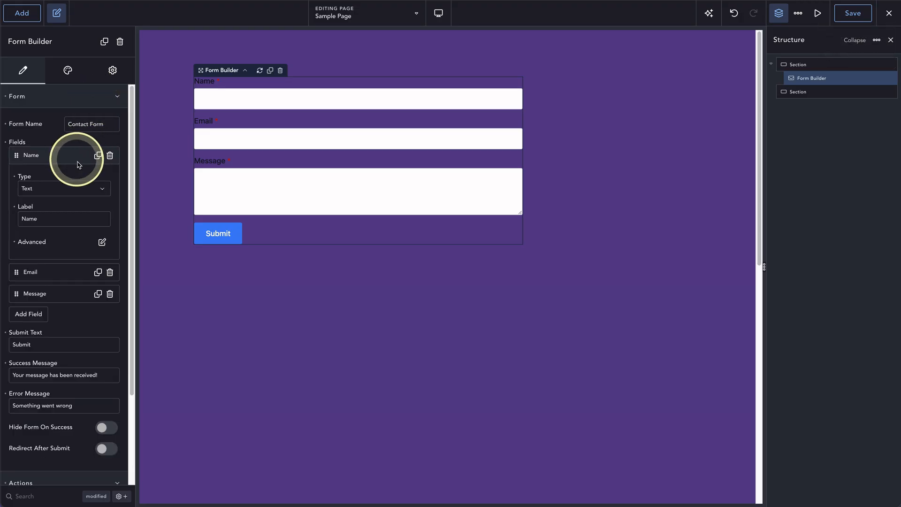
{"action": "left_click", "coordinate": [102, 241]}
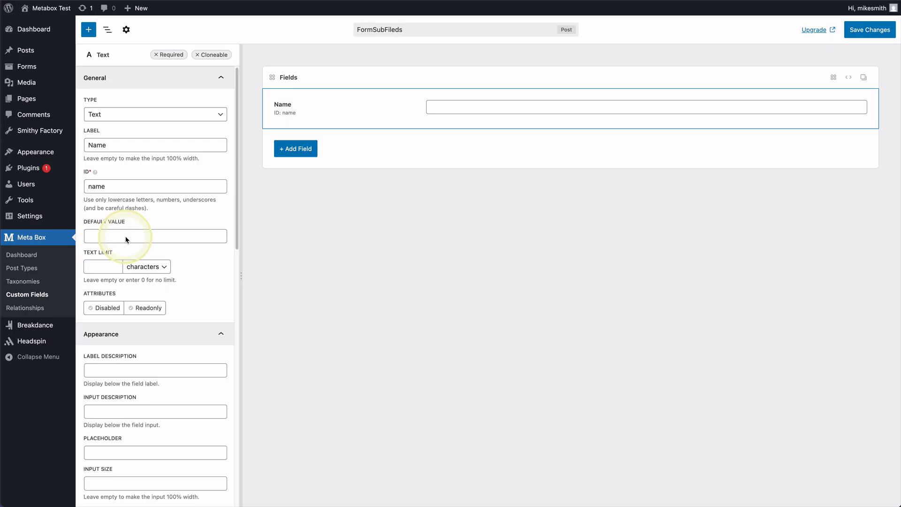
Try the Name field preview and save the FormSubFileds field group.
{"action": "scroll", "coordinate": [125, 237], "scroll_direction": "down", "scroll_amount": 3}
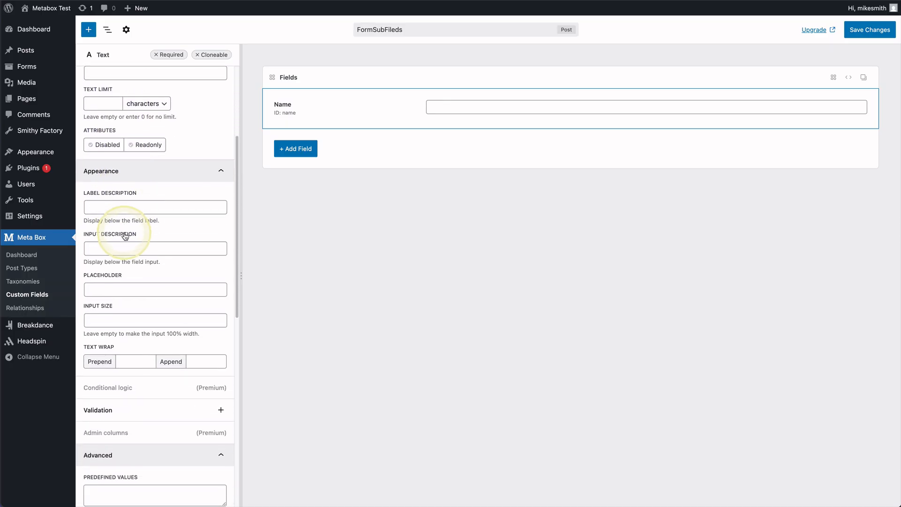
{"action": "scroll", "coordinate": [125, 236], "scroll_direction": "down", "scroll_amount": 2}
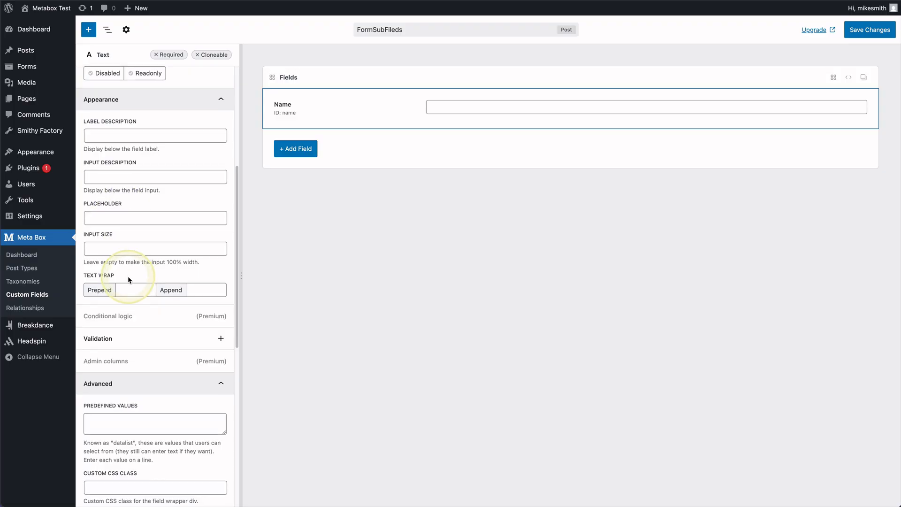
{"action": "scroll", "coordinate": [128, 279], "scroll_direction": "down", "scroll_amount": 7}
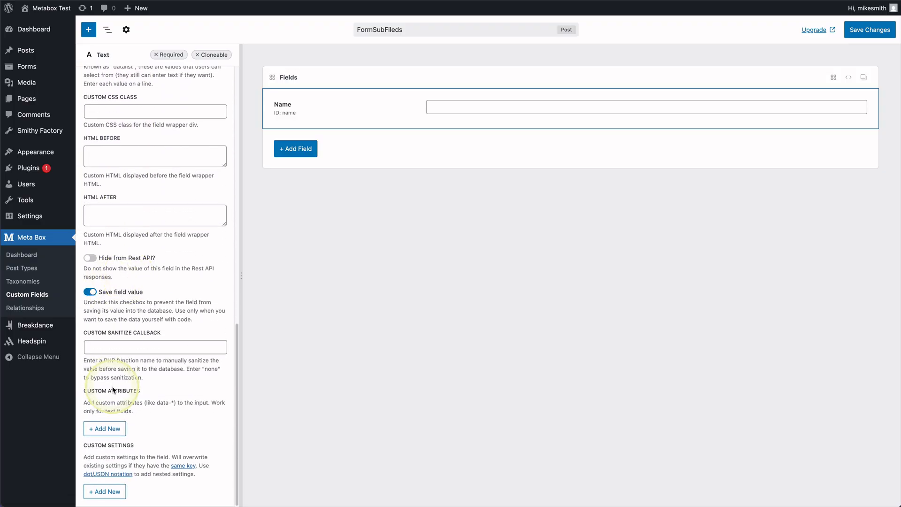
{"action": "scroll", "coordinate": [125, 333], "scroll_direction": "up", "scroll_amount": 10}
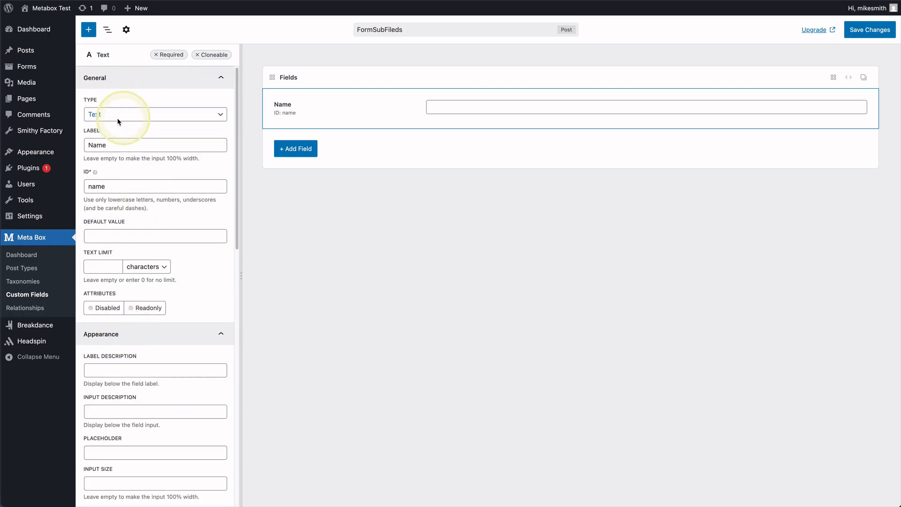
{"action": "left_click", "coordinate": [463, 108]}
{"action": "left_click", "coordinate": [870, 30]}
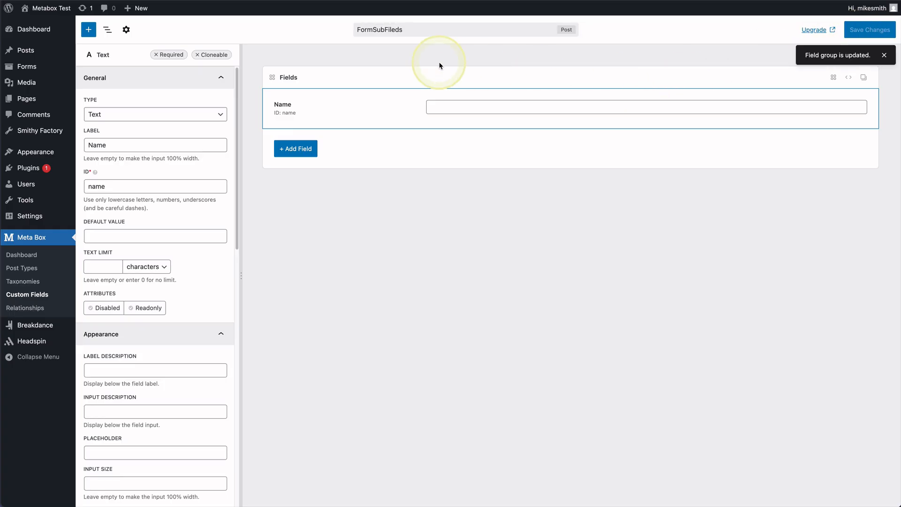
{"action": "mouse_move", "coordinate": [52, 69]}
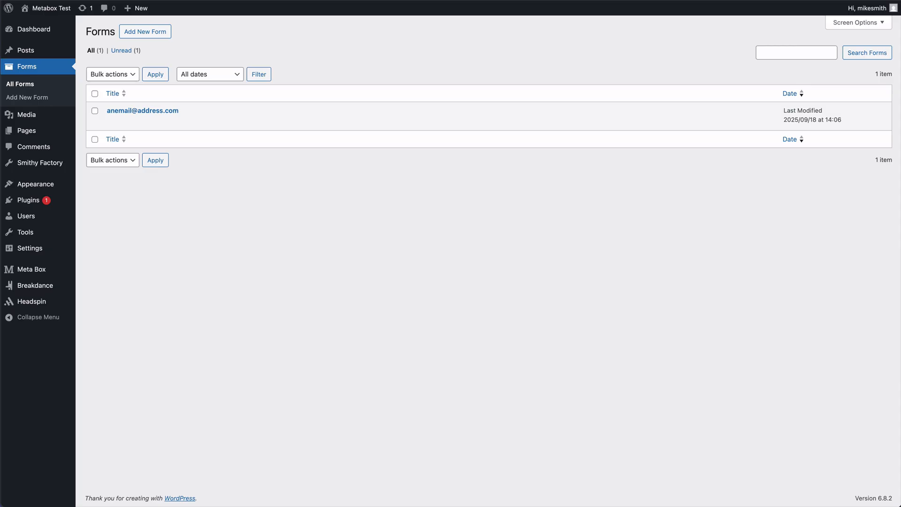
Change the FormSubFileds location rule from Post to post type Form and save.
{"action": "left_click", "coordinate": [123, 111]}
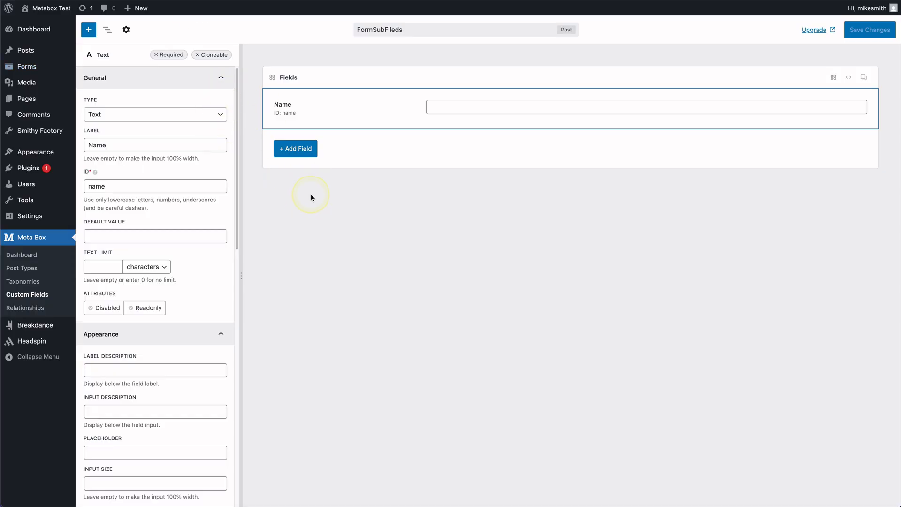
{"action": "left_click", "coordinate": [125, 30]}
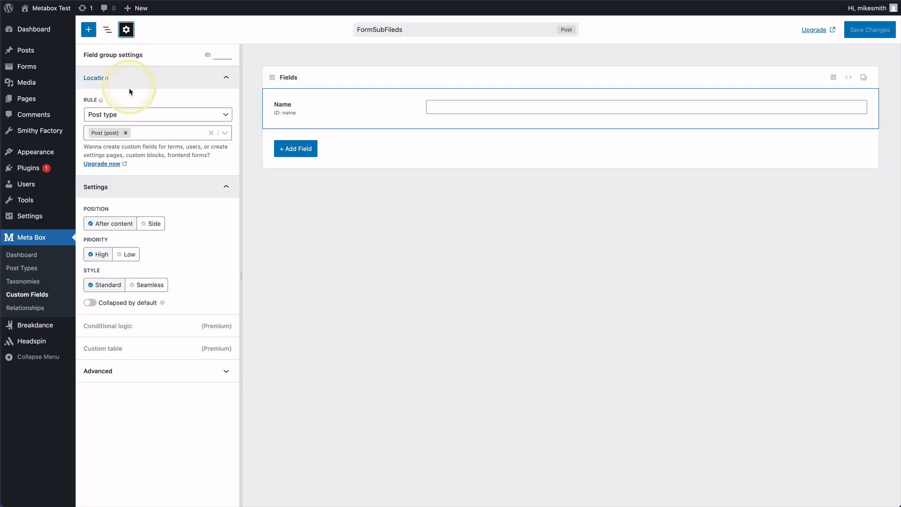
{"action": "left_click", "coordinate": [126, 133]}
{"action": "left_click", "coordinate": [147, 133]}
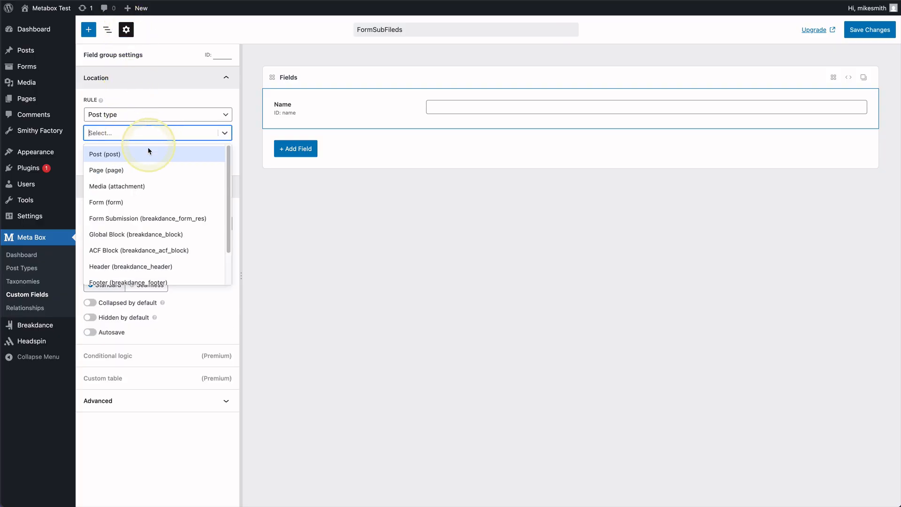
{"action": "left_click", "coordinate": [132, 202]}
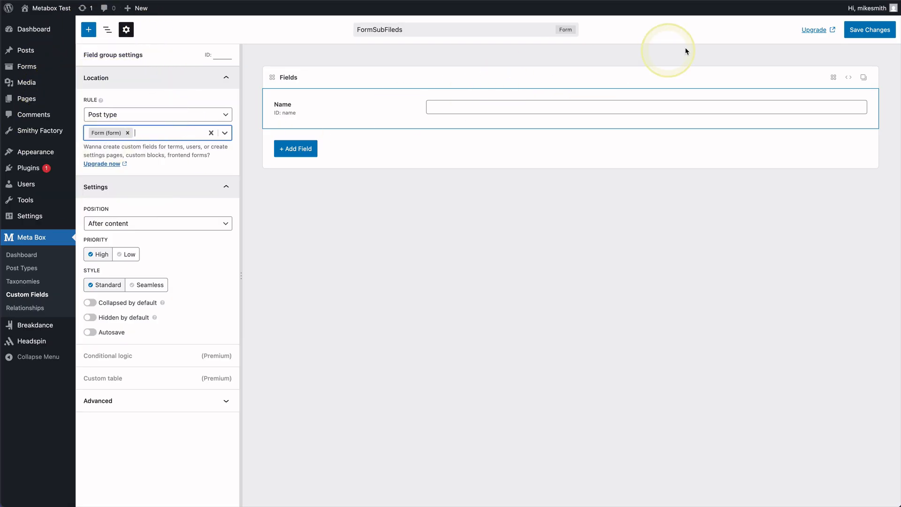
{"action": "left_click", "coordinate": [869, 30]}
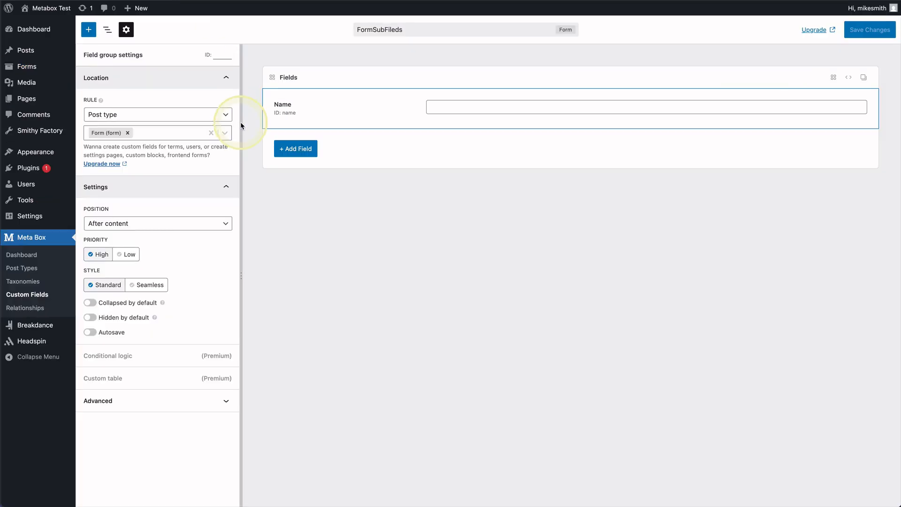
Add a Textarea field labelled Message, ID message, below Name in FormSubFileds.
{"action": "left_click", "coordinate": [301, 149]}
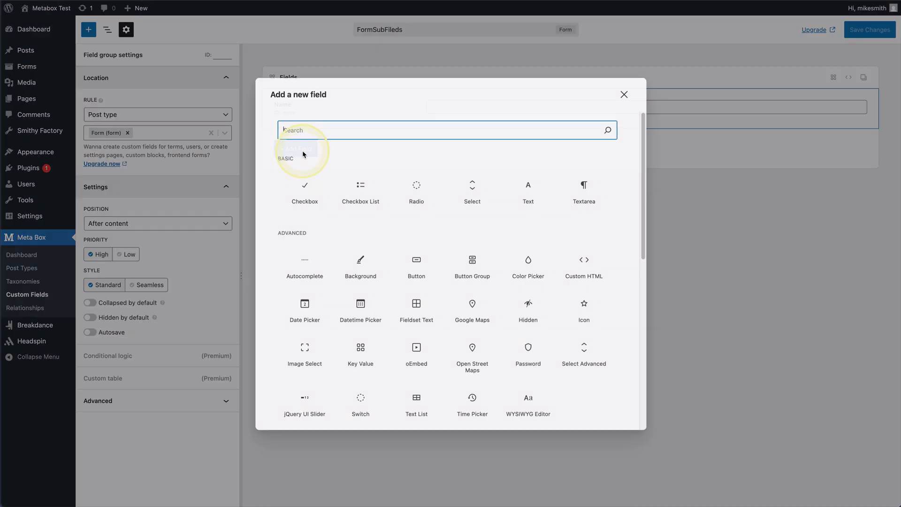
{"action": "type", "text": "Mes"}
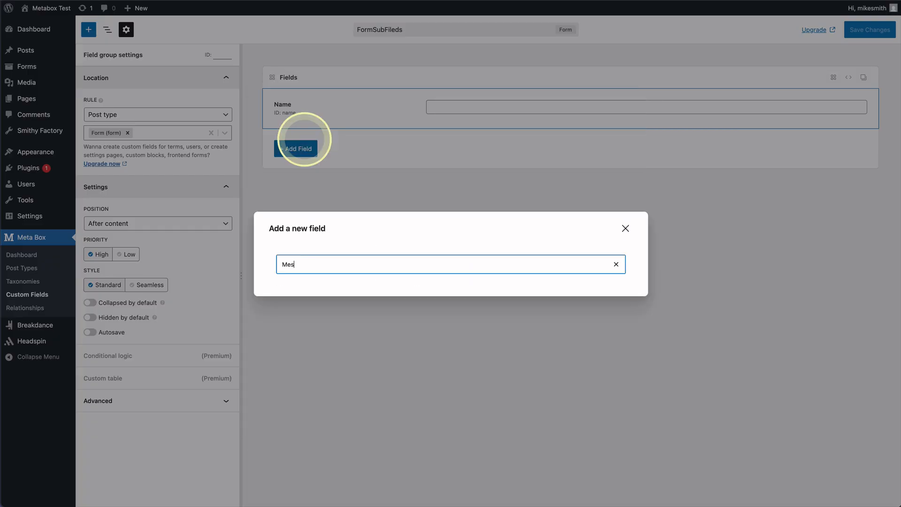
{"action": "type", "text": "aa"}
{"action": "key", "text": "BackSpace"}
{"action": "key", "text": "BackSpace"}
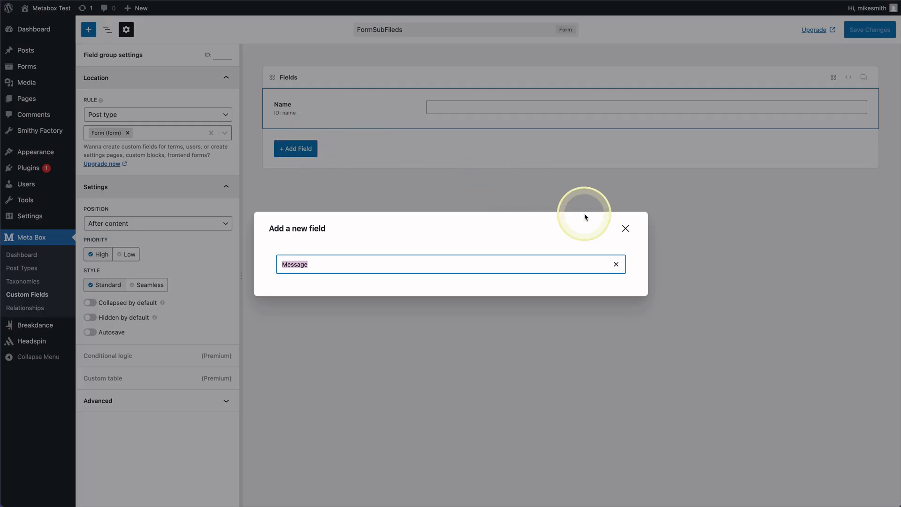
{"action": "key", "text": "BackSpace"}
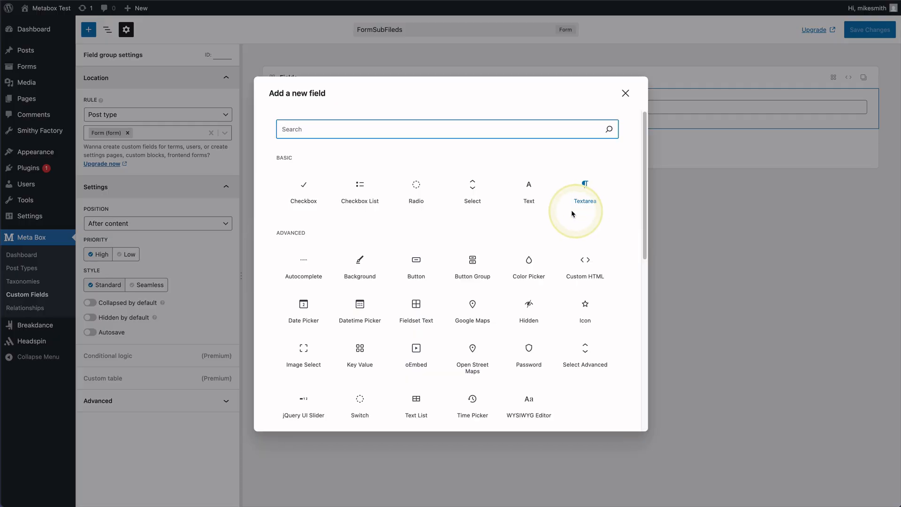
{"action": "type", "text": "tex"}
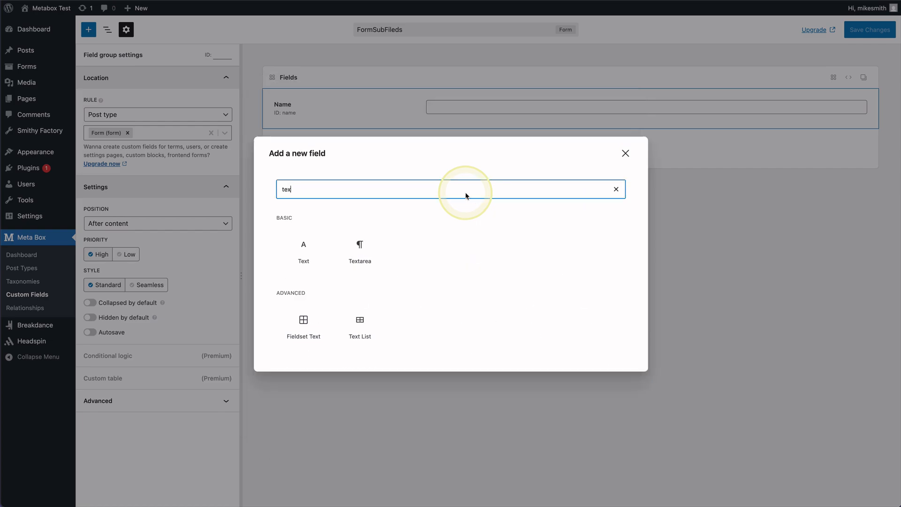
{"action": "left_click", "coordinate": [367, 250]}
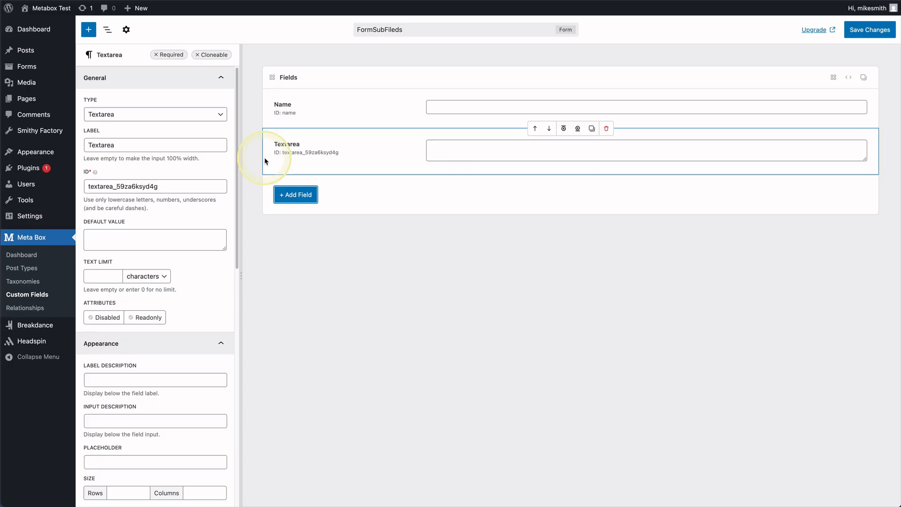
{"action": "double_click", "coordinate": [130, 149]}
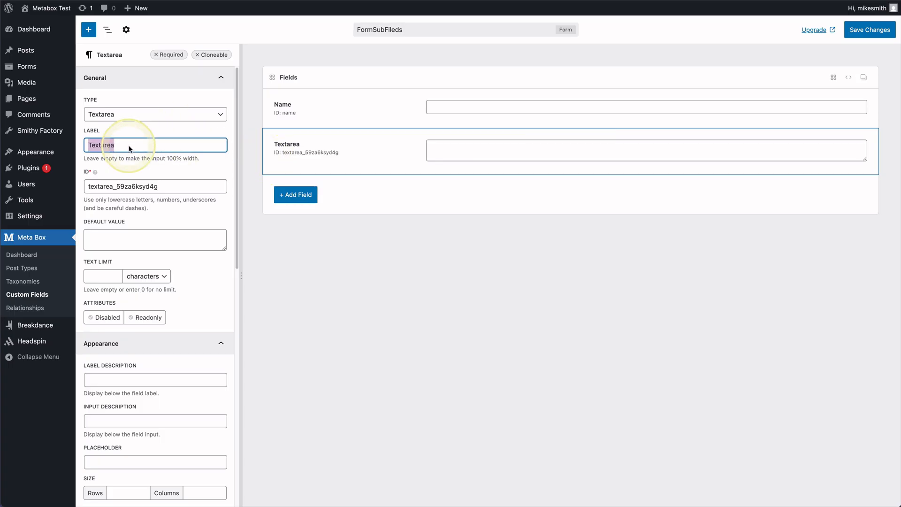
{"action": "type", "text": "Message"}
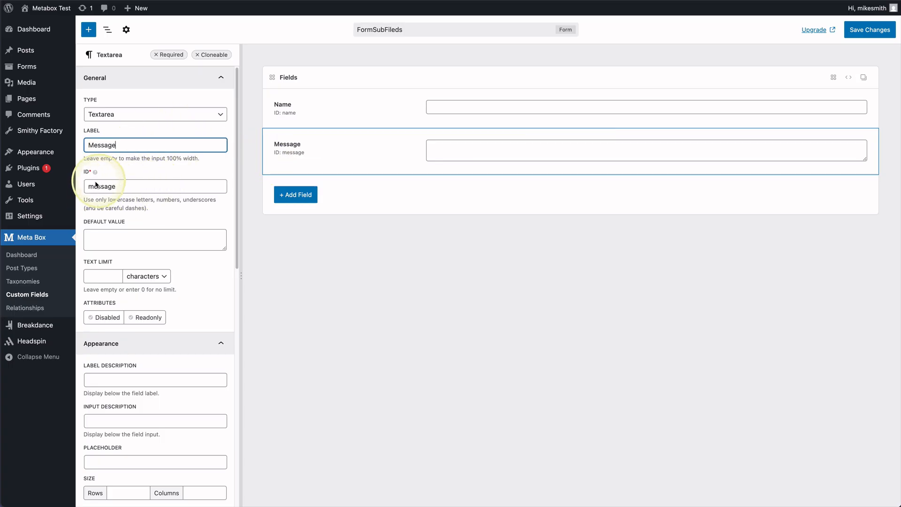
{"action": "left_click", "coordinate": [291, 199]}
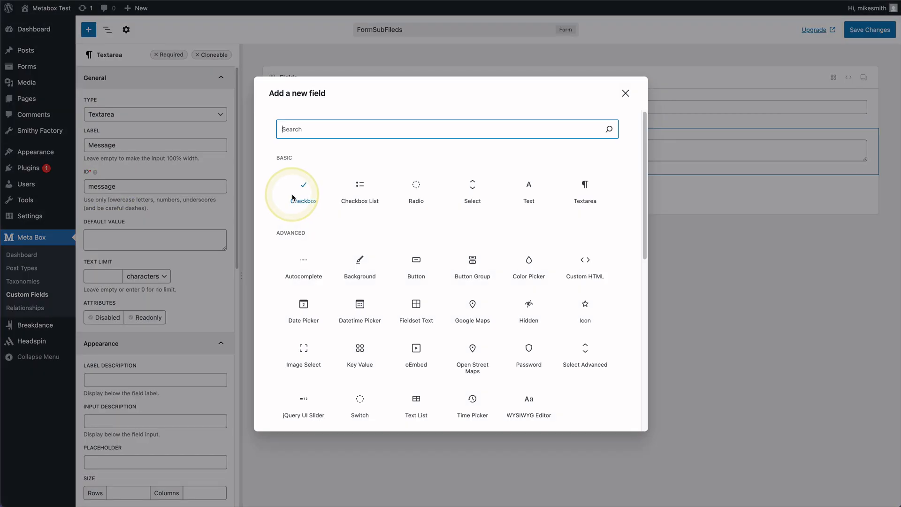
Add an Email field with ID email to FormSubFileds and save the group.
{"action": "type", "text": "tex"}
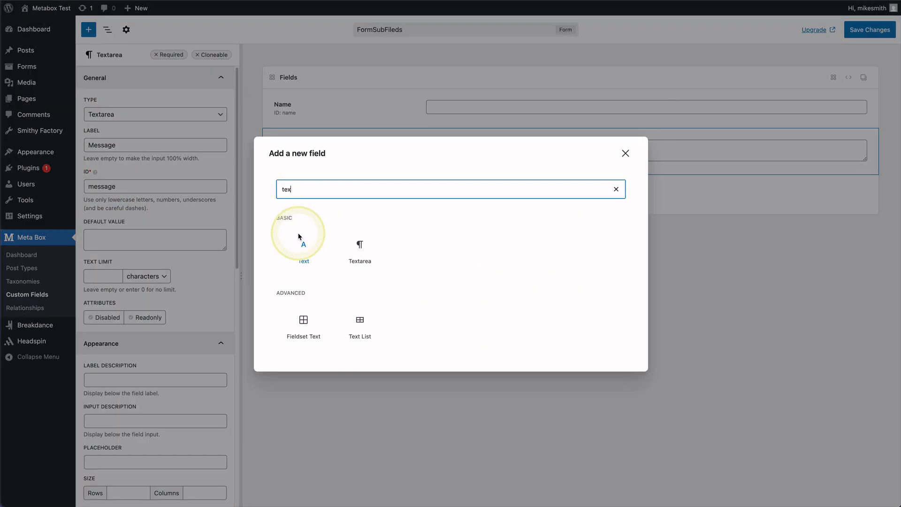
{"action": "key", "text": "BackSpace"}
{"action": "key", "text": "BackSpace"}
{"action": "key", "text": "BackSpace"}
{"action": "type", "text": "em"}
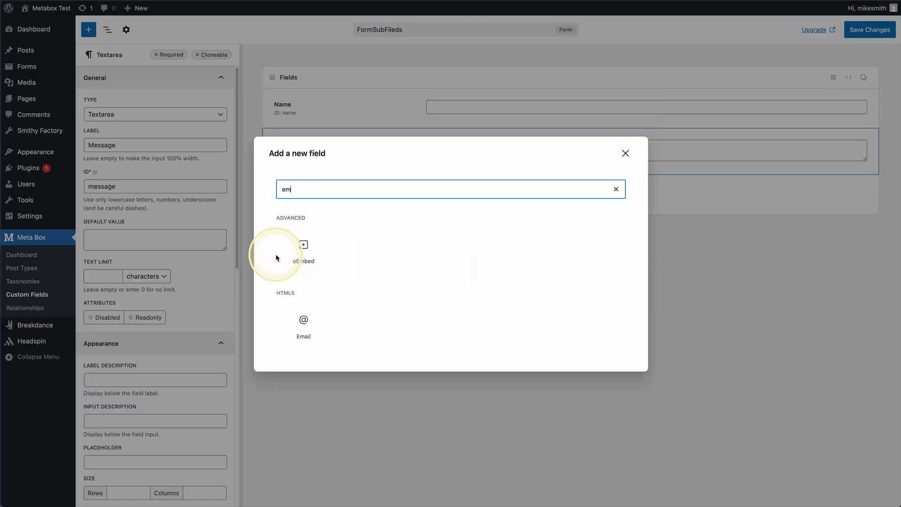
{"action": "left_click", "coordinate": [304, 322]}
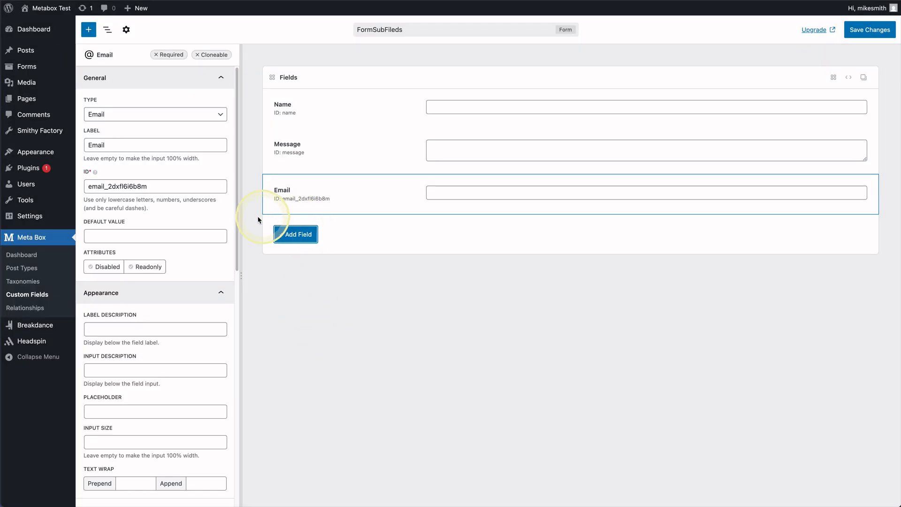
{"action": "left_click", "coordinate": [99, 146]}
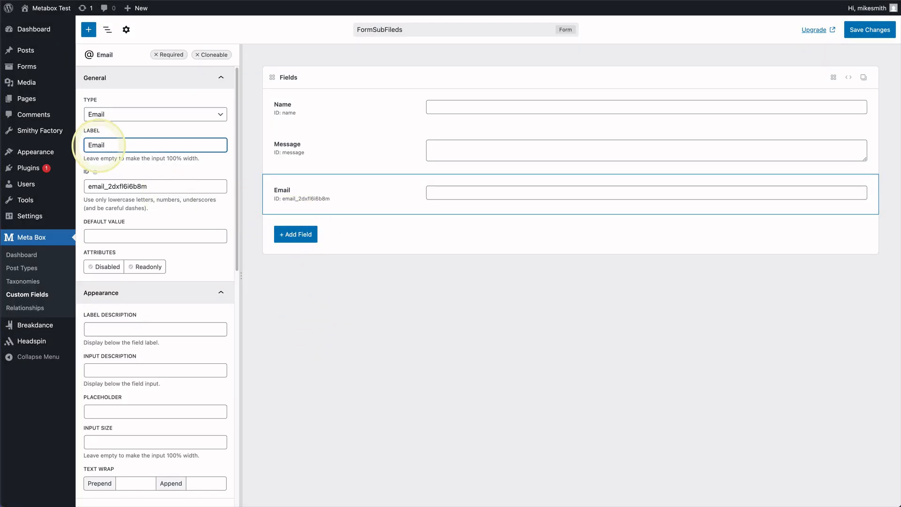
{"action": "double_click", "coordinate": [113, 186]}
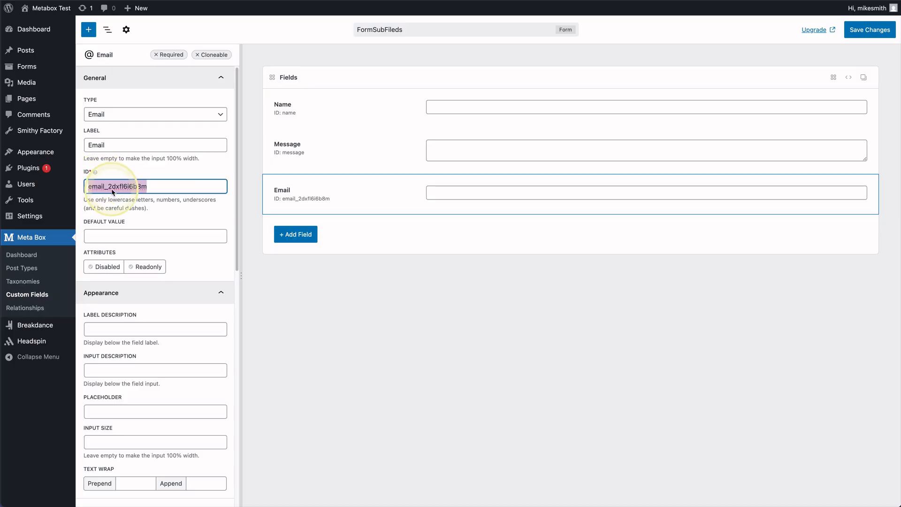
{"action": "type", "text": "email"}
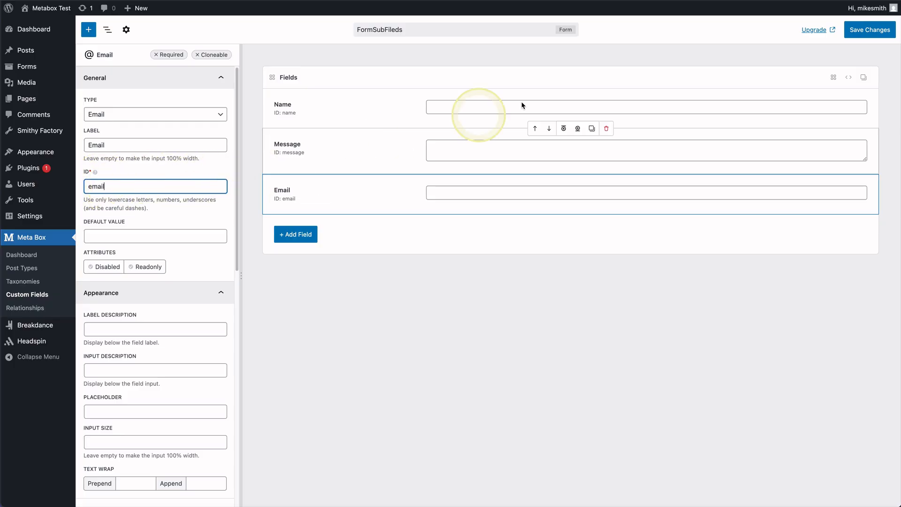
{"action": "left_click", "coordinate": [869, 30]}
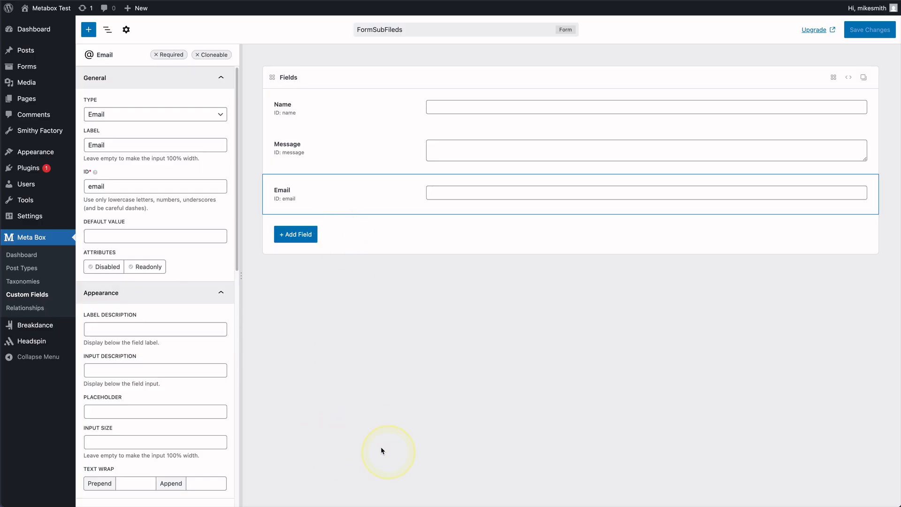
{"action": "left_click", "coordinate": [127, 32]}
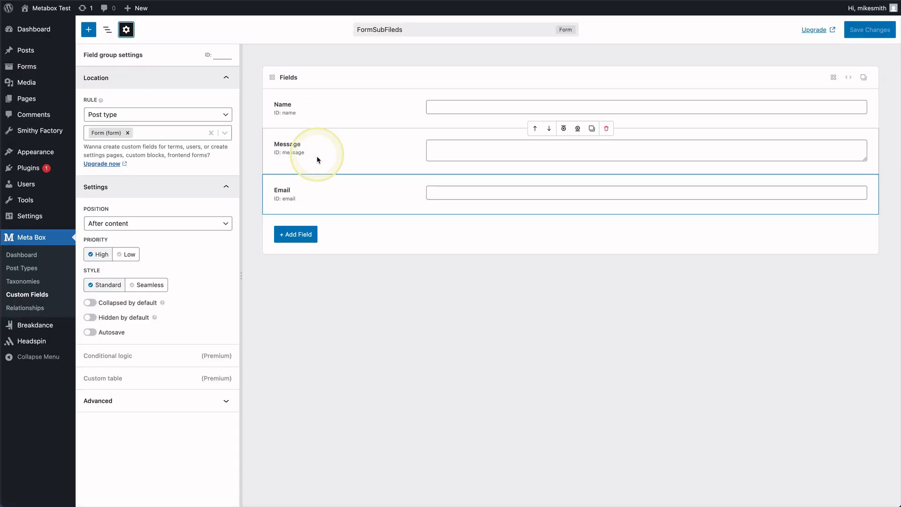
Move Email above Message, save the group, and reload the entry to check the order.
{"action": "left_click_drag", "start_coordinate": [306, 192], "coordinate": [321, 144]}
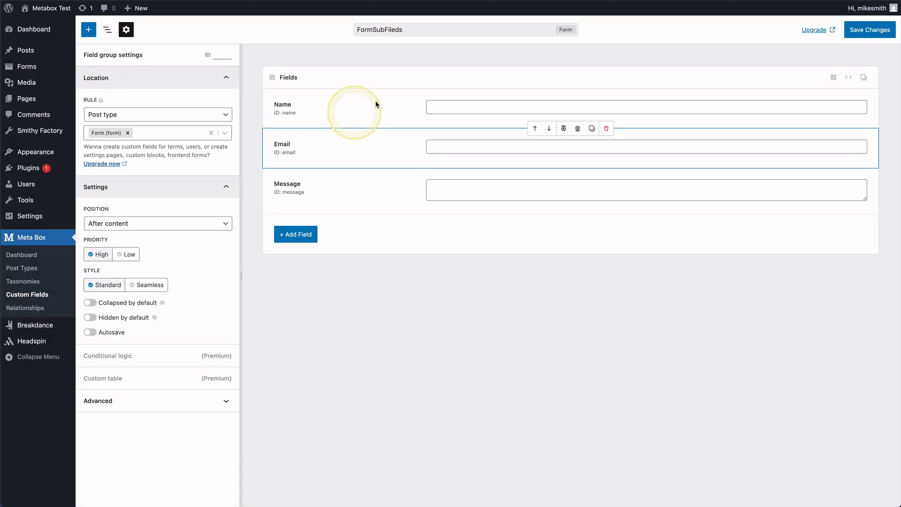
{"action": "left_click", "coordinate": [870, 30]}
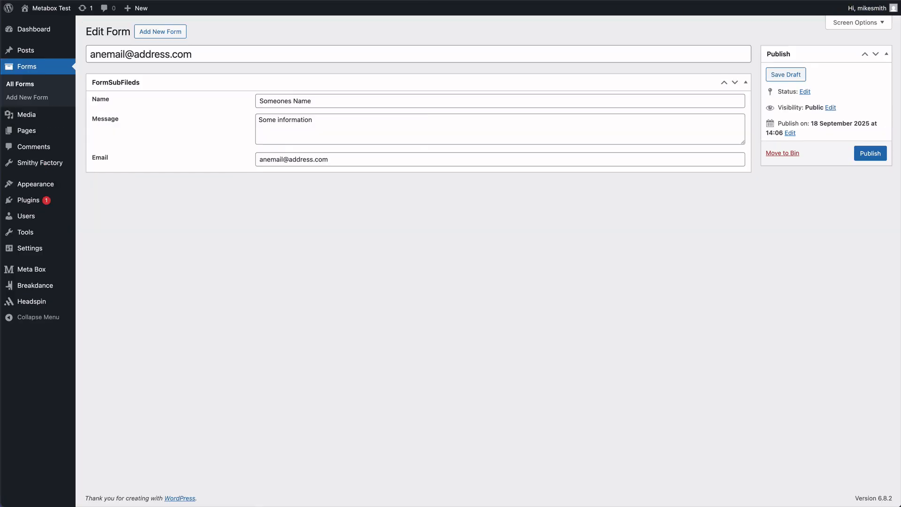
{"action": "key", "text": "super+r"}
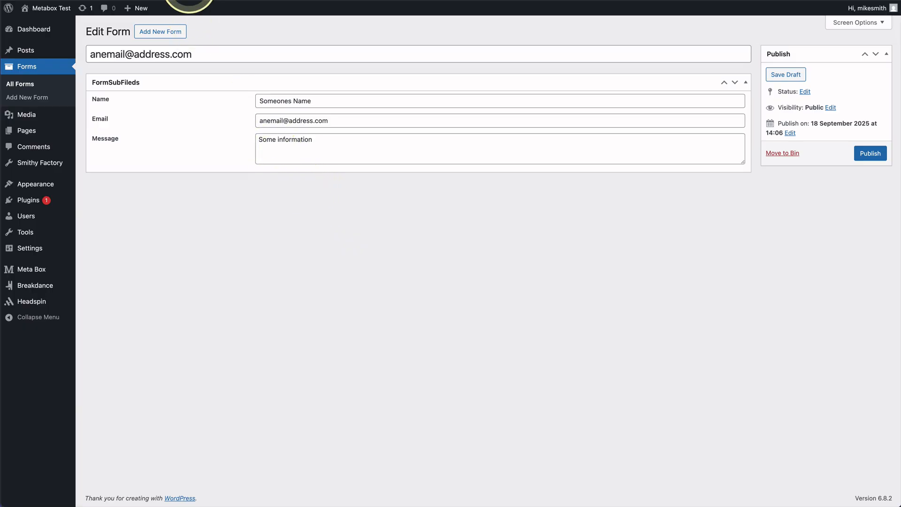
Toggle Enable Form to CPT under Form to Post in Smithy Factory's Elements settings.
{"action": "left_click", "coordinate": [197, 1]}
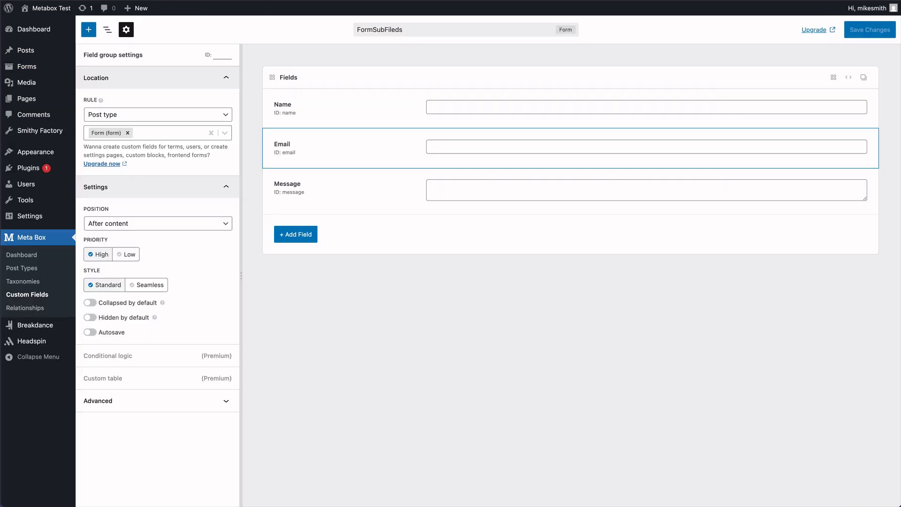
{"action": "mouse_move", "coordinate": [50, 131]}
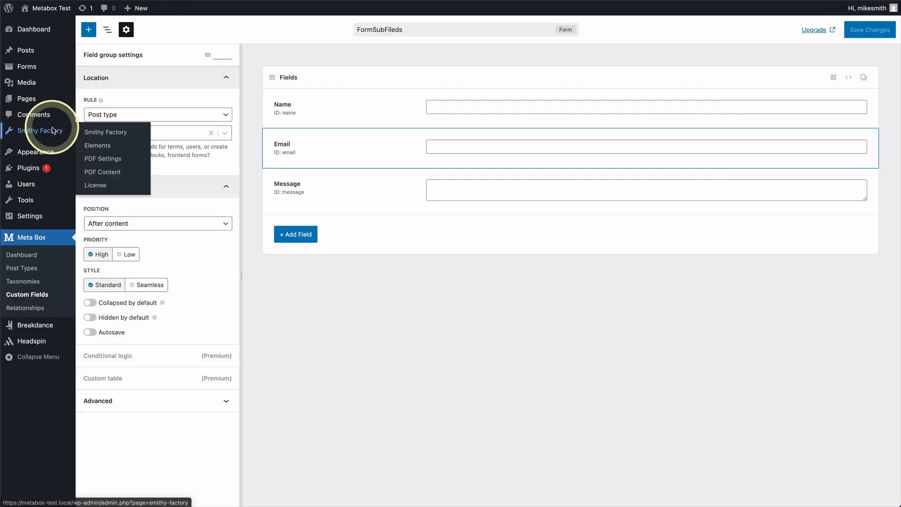
{"action": "left_click", "coordinate": [108, 149]}
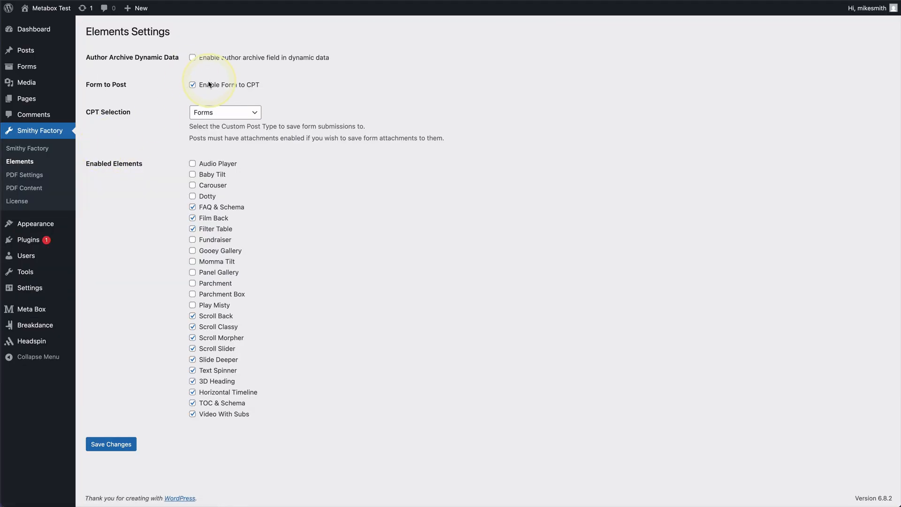
{"action": "left_click", "coordinate": [224, 87]}
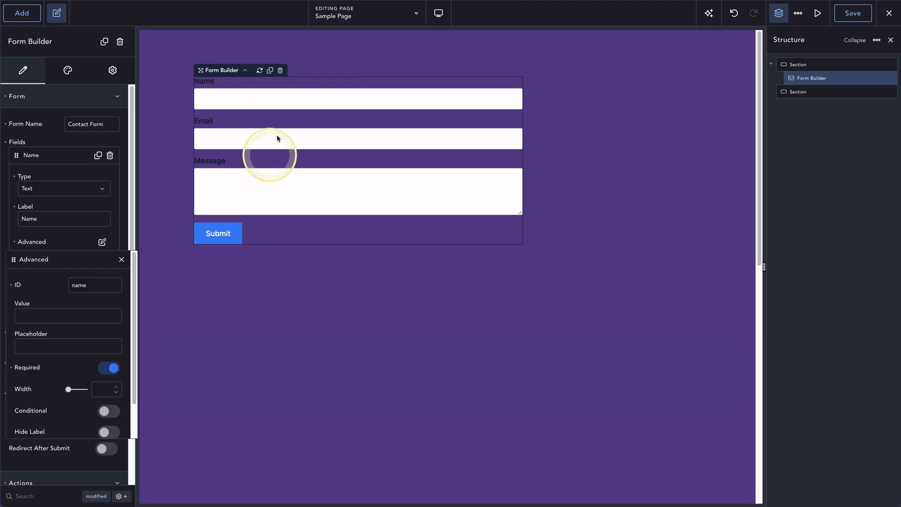
Close Breakdance's Name settings and AI panel, collapse the form, and publish the Form entry.
{"action": "left_click", "coordinate": [48, 125]}
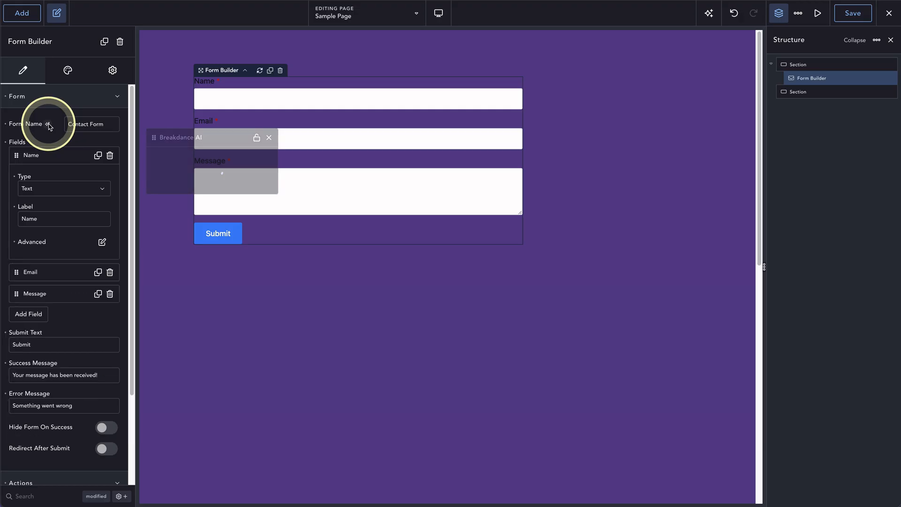
{"action": "left_click", "coordinate": [276, 137]}
{"action": "left_click", "coordinate": [84, 97]}
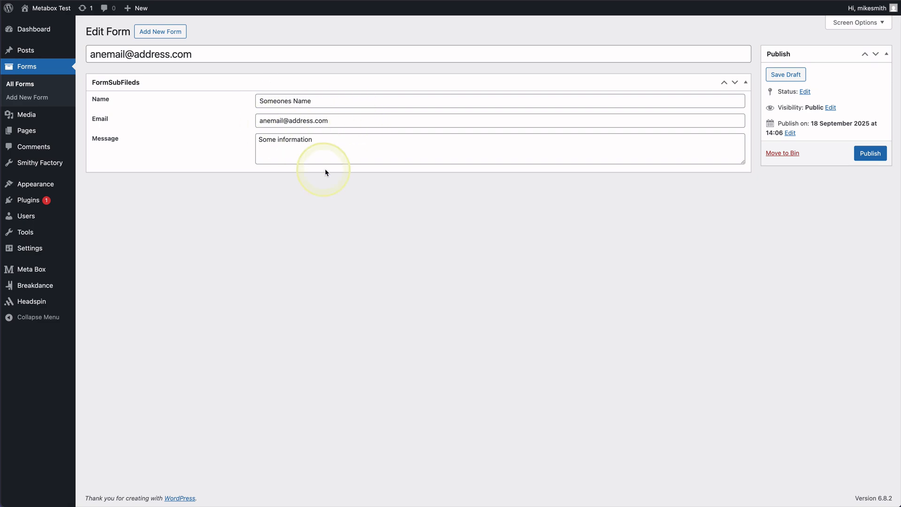
{"action": "left_click", "coordinate": [869, 153]}
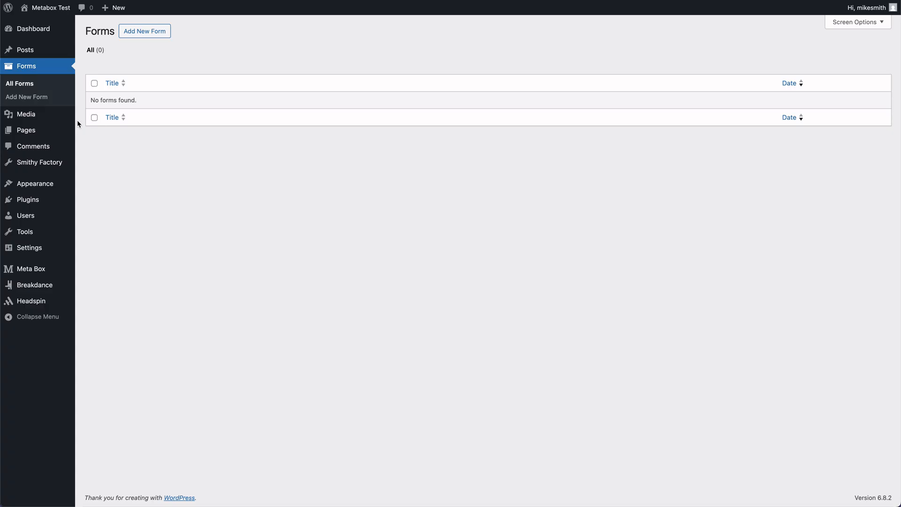
Confirm the admin Forms list is empty, reading 'No forms found' with 0 entries.
{"action": "mouse_move", "coordinate": [63, 121]}
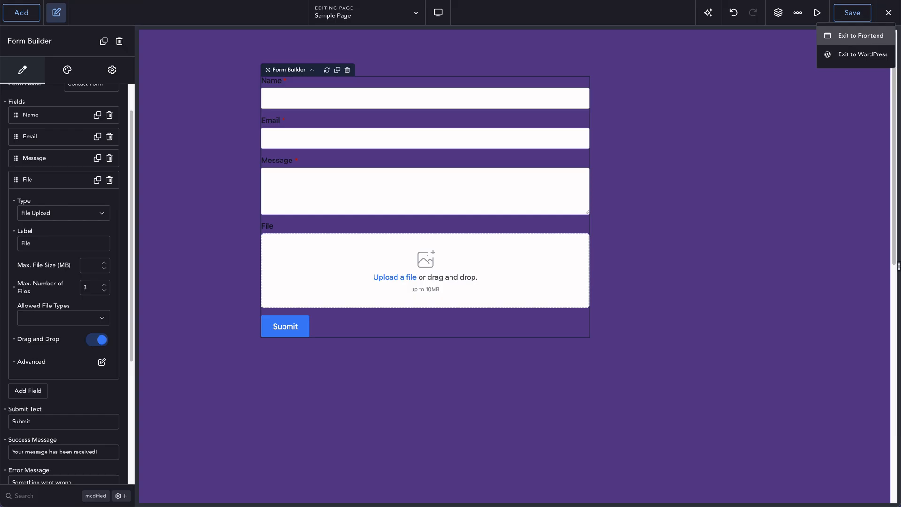
Check that the File field's ID is 'ourfile', then scroll down to the form's Actions.
{"action": "left_click", "coordinate": [334, 220]}
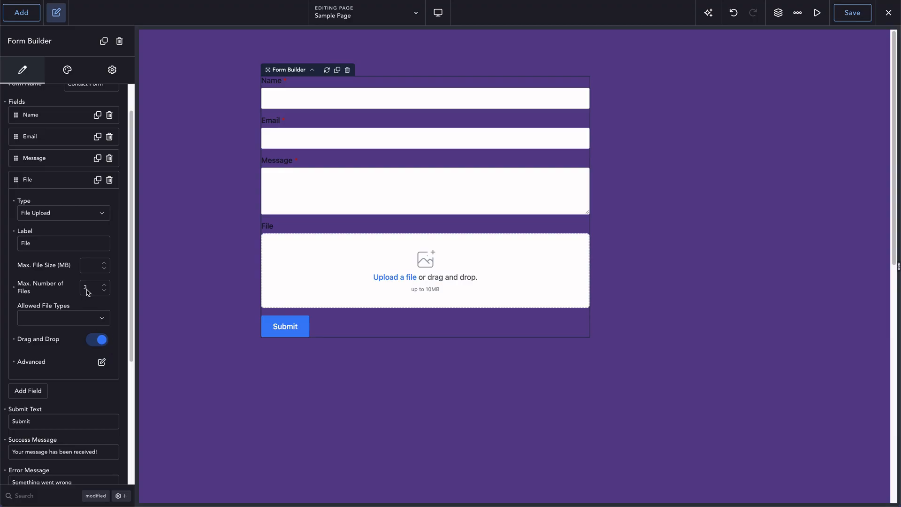
{"action": "left_click", "coordinate": [102, 362]}
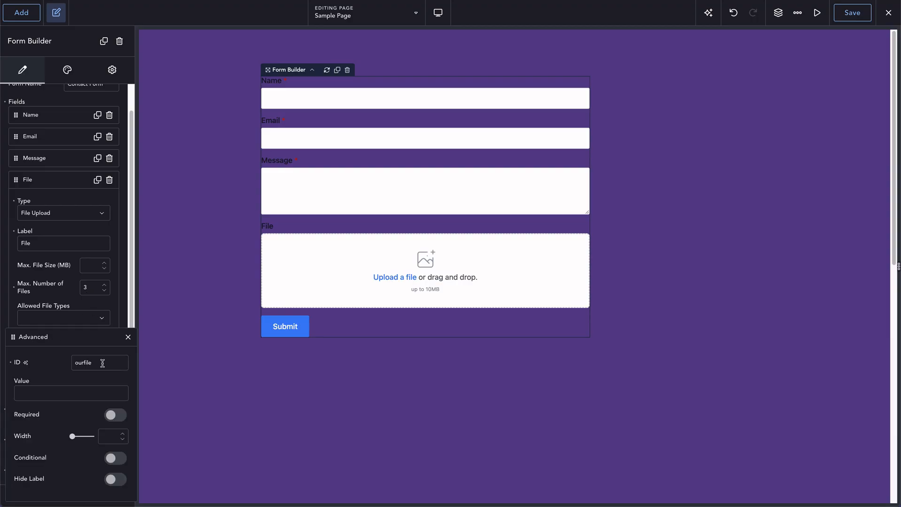
{"action": "left_click_drag", "start_coordinate": [101, 363], "coordinate": [49, 363]}
{"action": "left_click", "coordinate": [65, 300]}
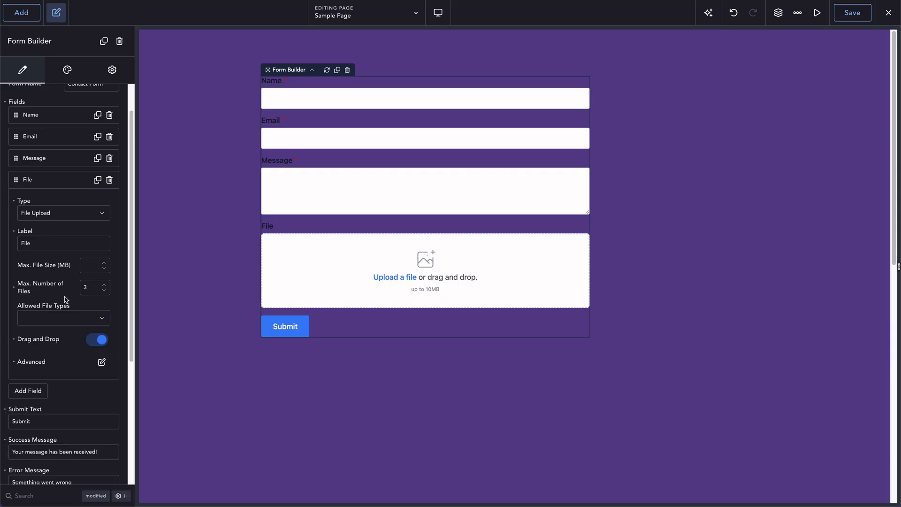
{"action": "scroll", "coordinate": [65, 299], "scroll_direction": "down", "scroll_amount": 5}
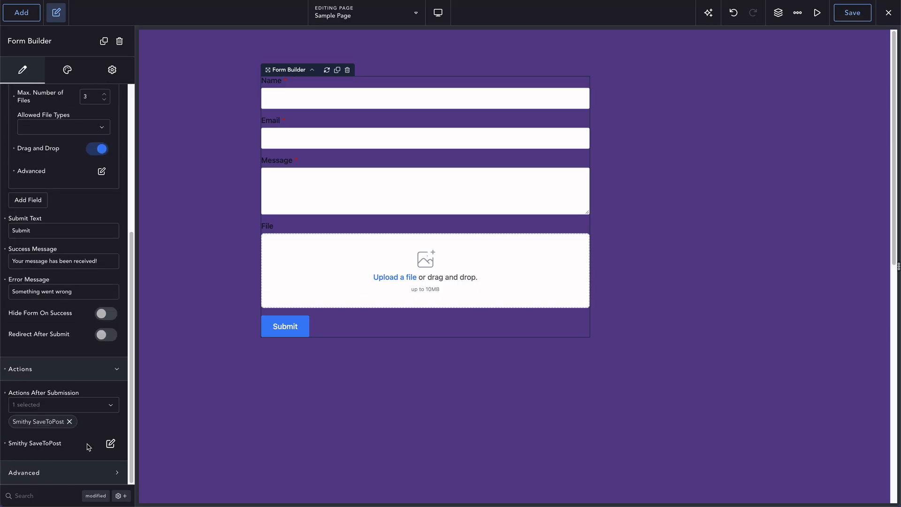
In Smithy SaveToPost settings, toggle 'Add uploaded files to WordPress media library' off and back on.
{"action": "left_click", "coordinate": [110, 443]}
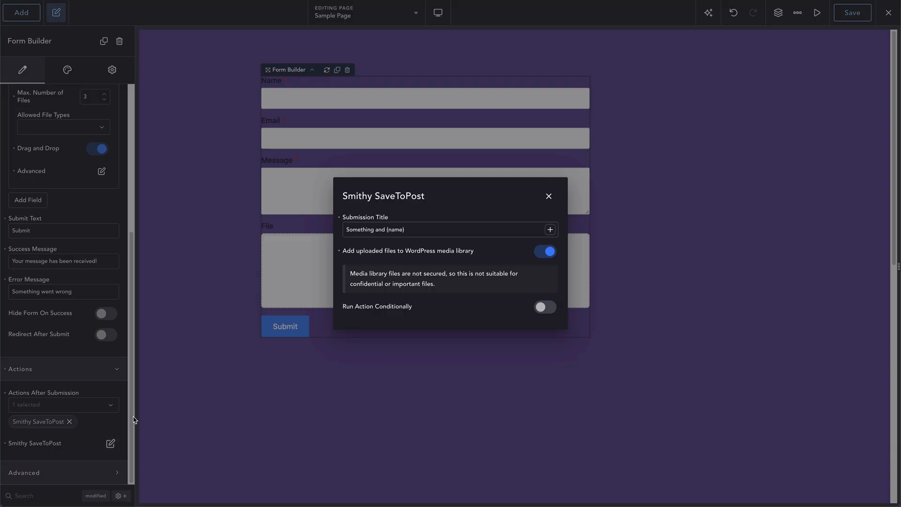
{"action": "left_click", "coordinate": [538, 256]}
{"action": "left_click", "coordinate": [539, 253]}
{"action": "left_click", "coordinate": [645, 159]}
Save the page, then fill the live form's Name, e-mail and Message ('ebebe') fields.
{"action": "left_click", "coordinate": [871, 18]}
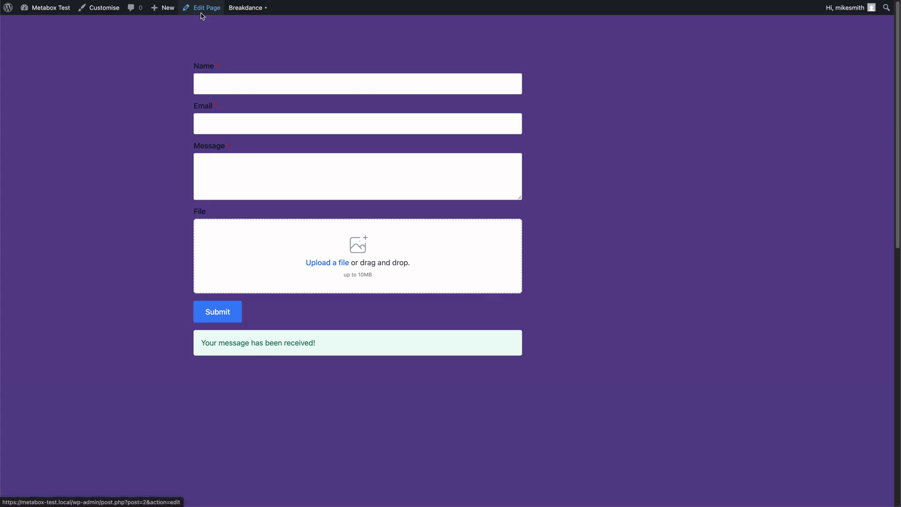
{"action": "left_click", "coordinate": [231, 85]}
{"action": "left_click", "coordinate": [252, 143]}
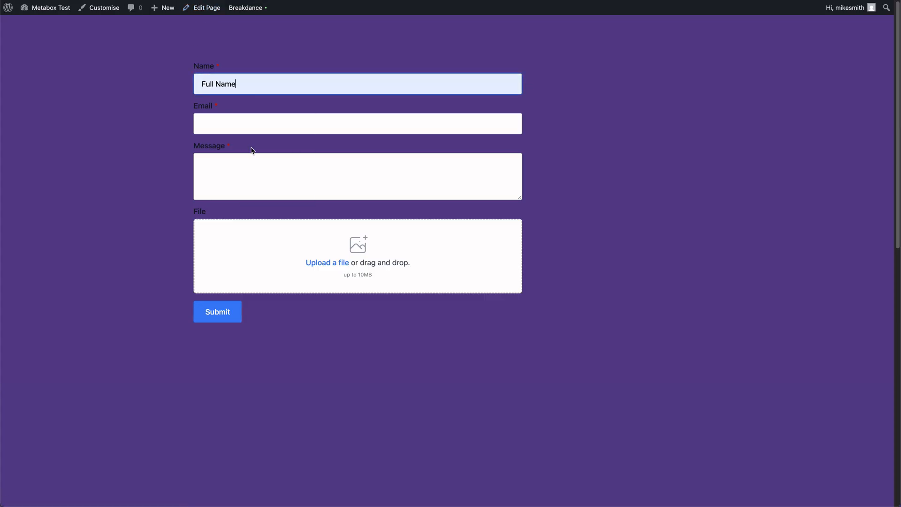
{"action": "left_click", "coordinate": [243, 125]}
{"action": "type", "text": "d"}
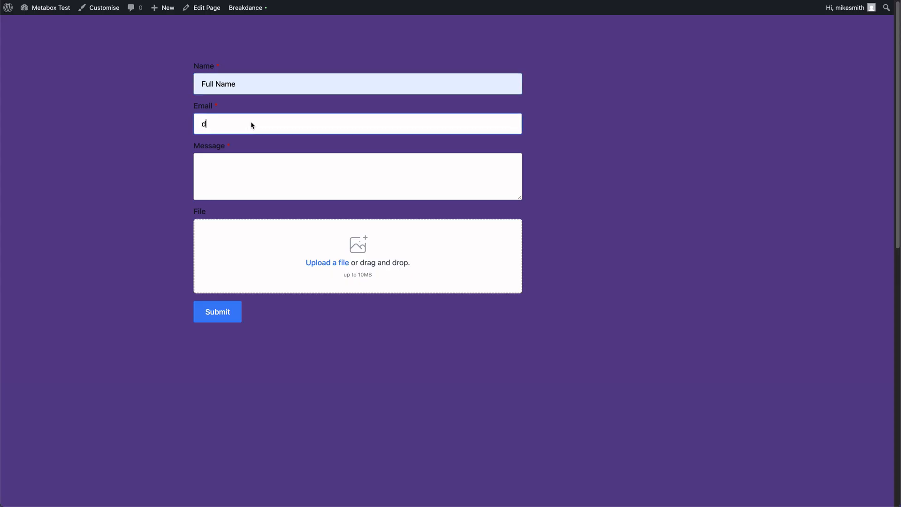
{"action": "type", "text": "@e.f"}
{"action": "left_click", "coordinate": [245, 165]}
{"action": "type", "text": "ebebeeb"}
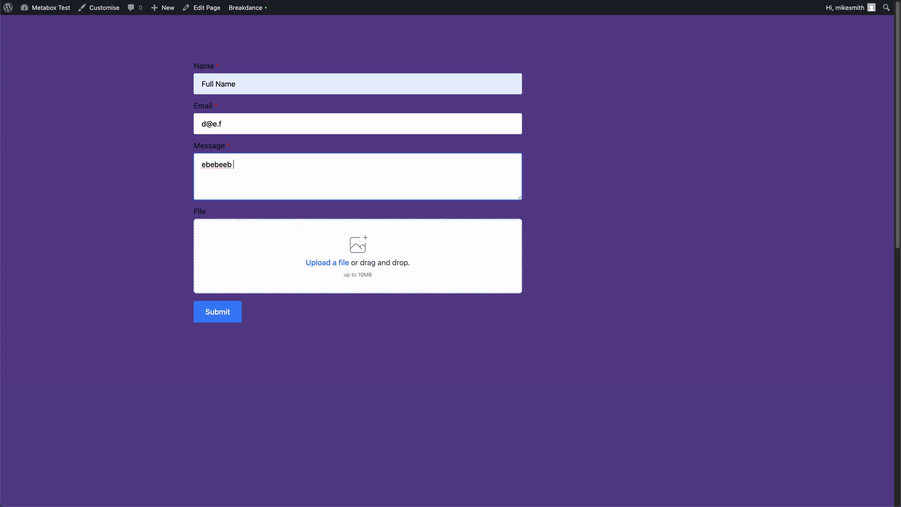
Attach three PNG images, replace the invalid e-mail with a valid one, and submit successfully.
{"action": "left_click_drag", "start_coordinate": [392, 256], "coordinate": [278, 238]}
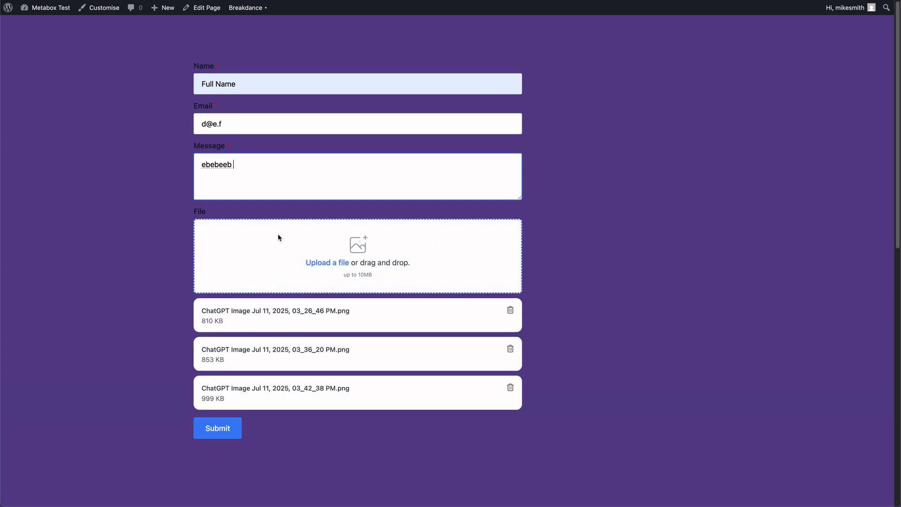
{"action": "left_click", "coordinate": [232, 431]}
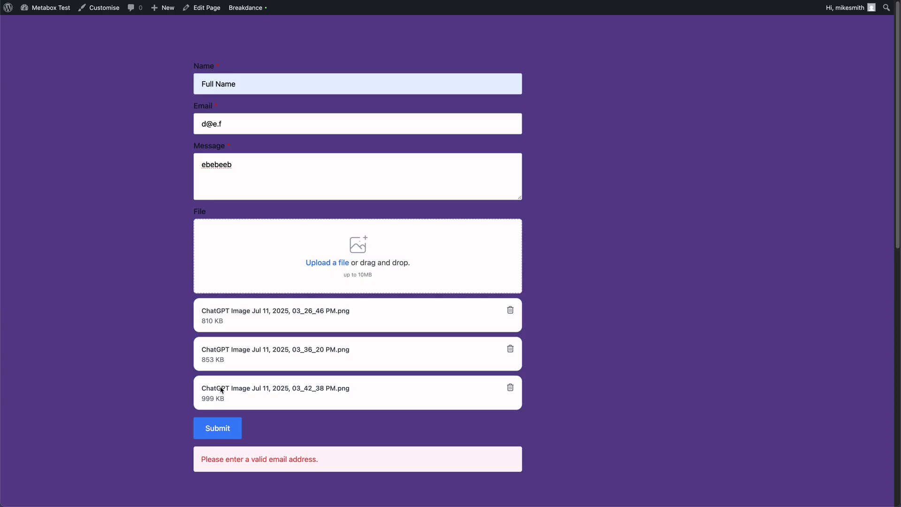
{"action": "left_click_drag", "start_coordinate": [230, 122], "coordinate": [193, 127]}
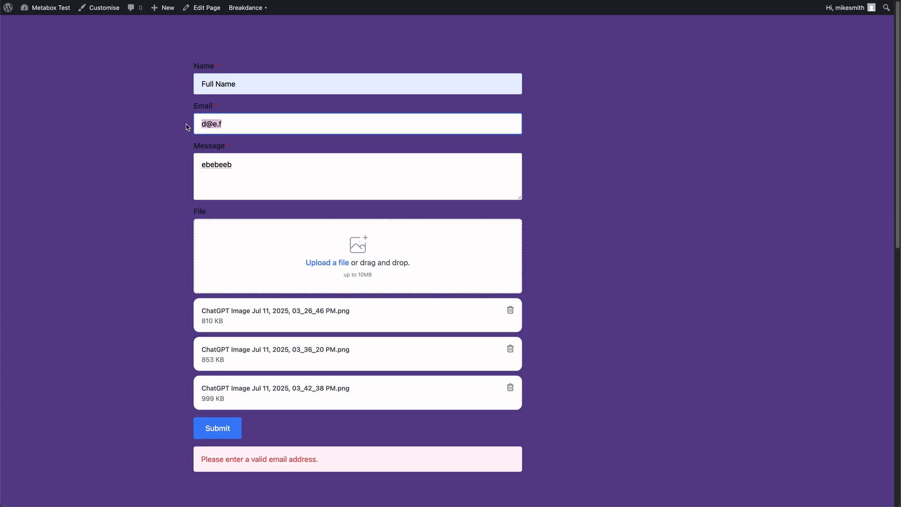
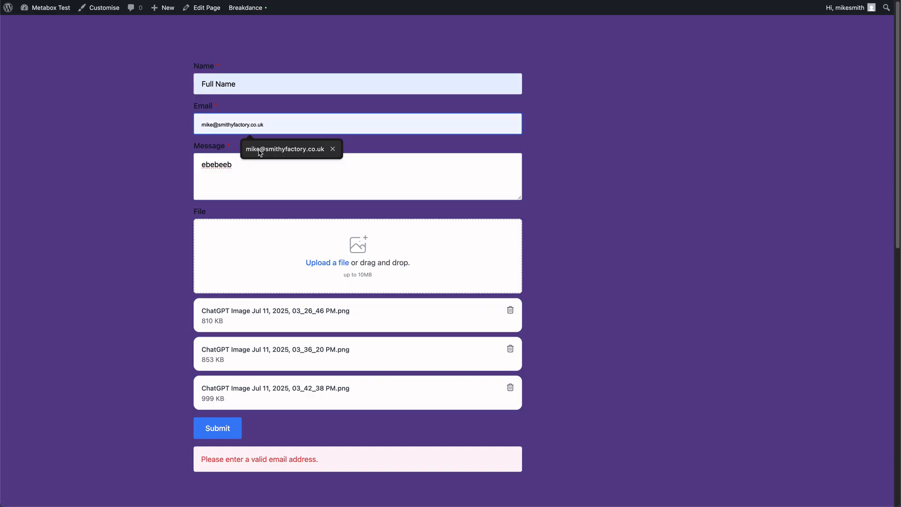
{"action": "left_click", "coordinate": [260, 150]}
{"action": "left_click", "coordinate": [234, 432]}
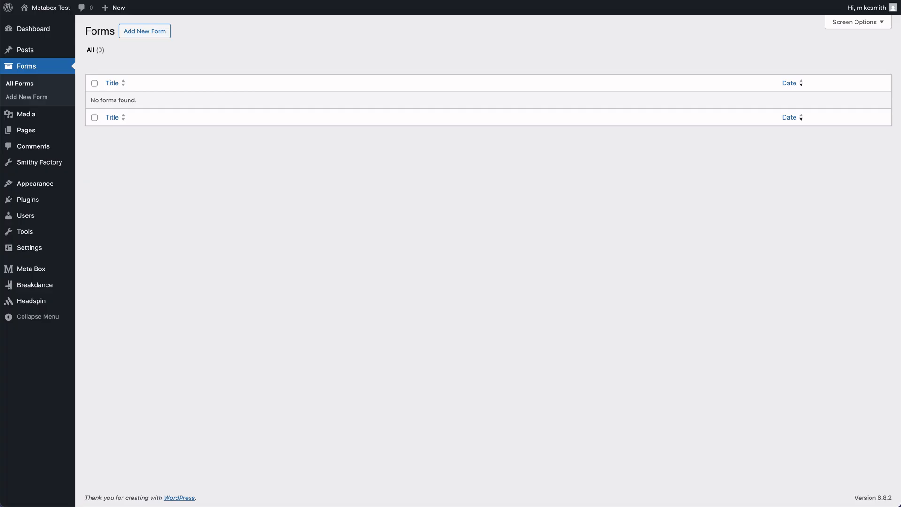
Reload the Forms list, open the new submission, and select its first uploaded file URL.
{"action": "key", "text": "super+r"}
{"action": "mouse_move", "coordinate": [89, 123]}
{"action": "left_click", "coordinate": [113, 123]}
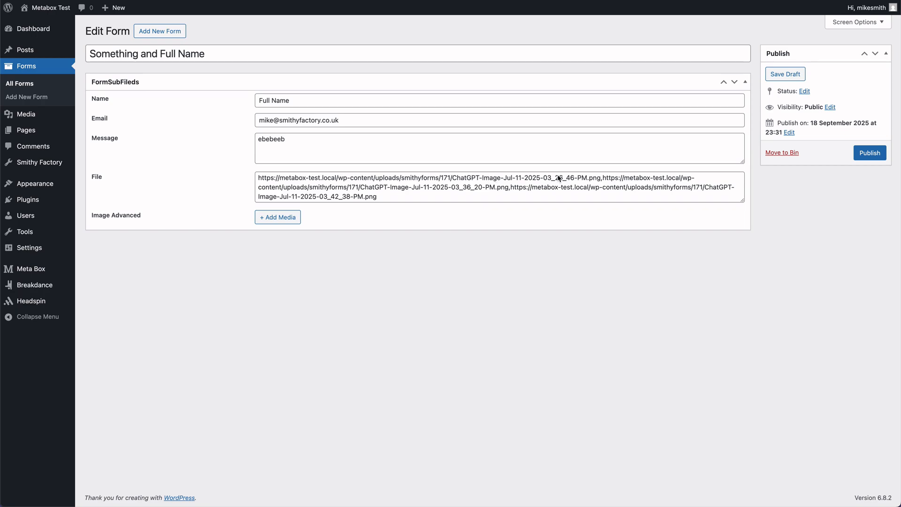
{"action": "left_click_drag", "start_coordinate": [601, 179], "coordinate": [365, 157]}
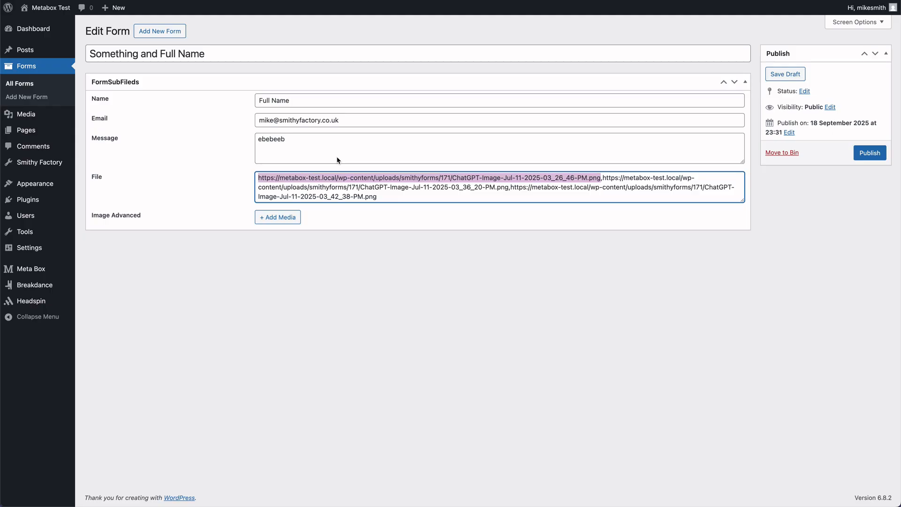
{"action": "key", "text": "Left"}
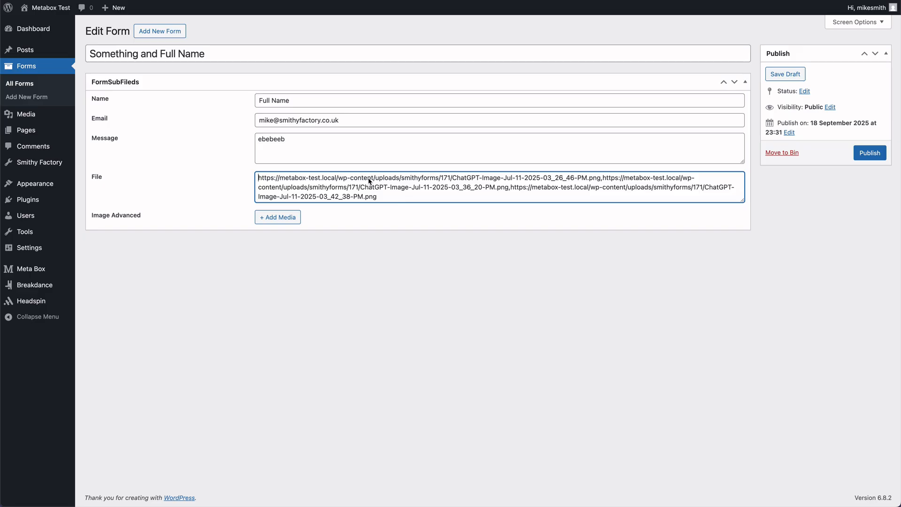
Examine the URL's smithyforms folder, 171 subfolder and the image's file name.
{"action": "left_click", "coordinate": [400, 182]}
{"action": "left_click_drag", "start_coordinate": [402, 183], "coordinate": [443, 184]}
{"action": "left_click", "coordinate": [441, 180]}
{"action": "left_click_drag", "start_coordinate": [441, 180], "coordinate": [451, 186]}
{"action": "left_click", "coordinate": [452, 181]}
{"action": "left_click_drag", "start_coordinate": [453, 181], "coordinate": [601, 184]}
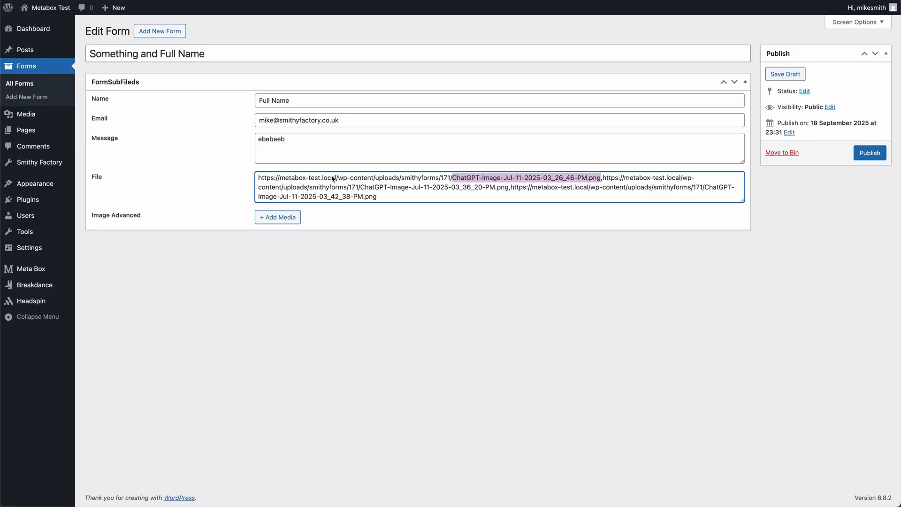
{"action": "left_click", "coordinate": [448, 185]}
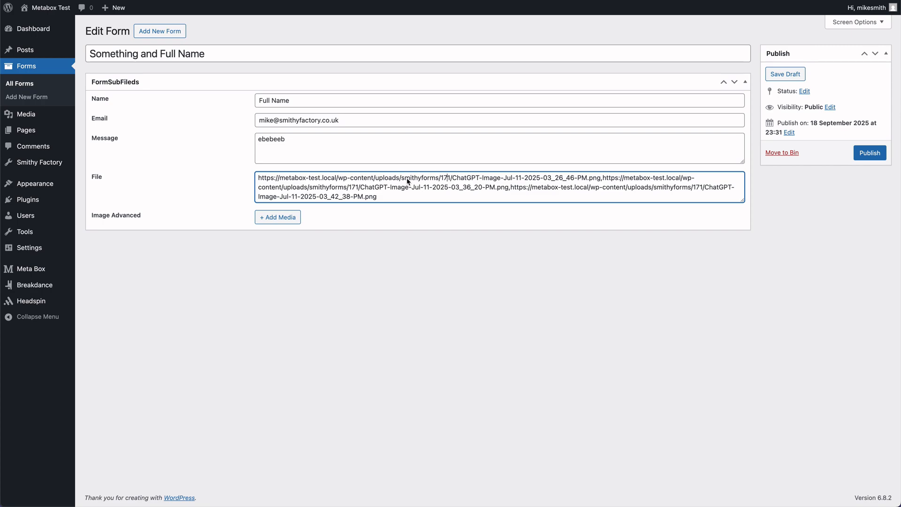
{"action": "left_click_drag", "start_coordinate": [402, 181], "coordinate": [439, 182]}
{"action": "left_click_drag", "start_coordinate": [441, 182], "coordinate": [450, 181]}
In the Media Library, open the red car image's attachment details and check its File URL.
{"action": "left_click", "coordinate": [50, 116]}
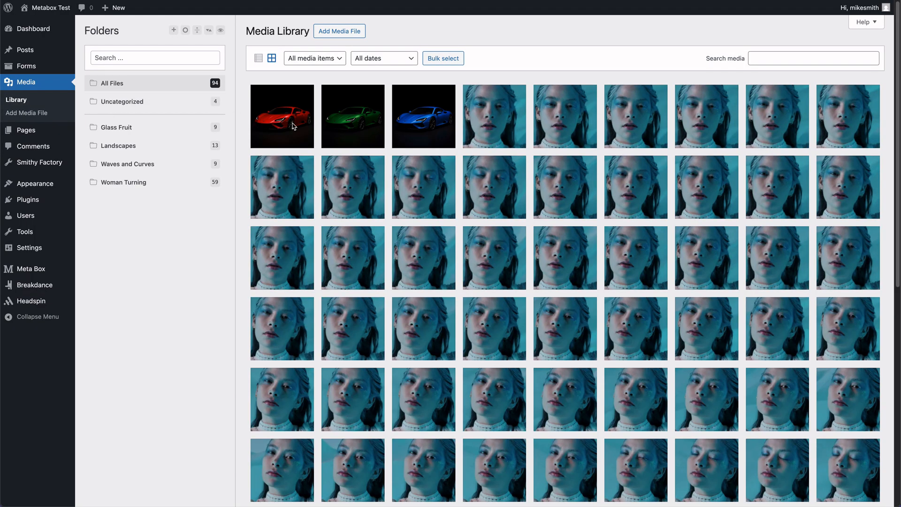
{"action": "left_click", "coordinate": [292, 126]}
{"action": "left_click", "coordinate": [751, 267]}
{"action": "left_click_drag", "start_coordinate": [821, 265], "coordinate": [776, 266]}
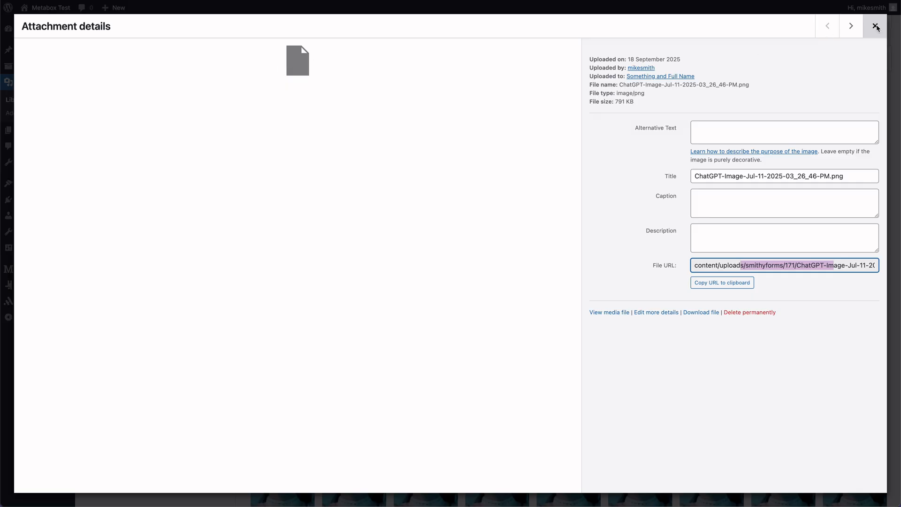
{"action": "left_click", "coordinate": [875, 26]}
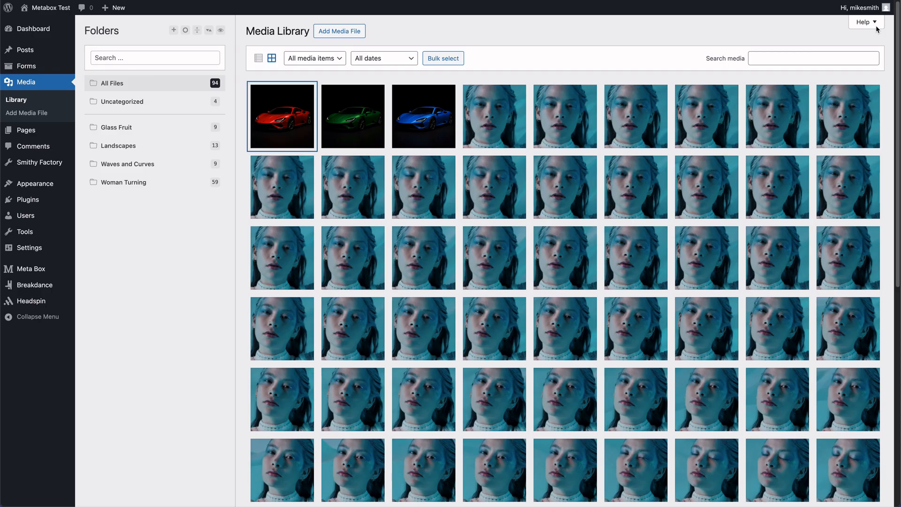
View the attachment details of the blue and green car images.
{"action": "left_click", "coordinate": [439, 109]}
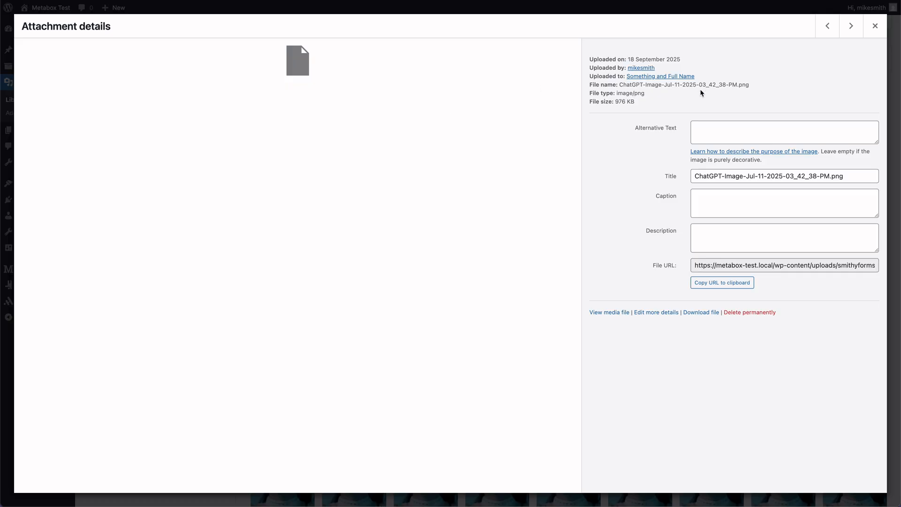
{"action": "left_click", "coordinate": [875, 28]}
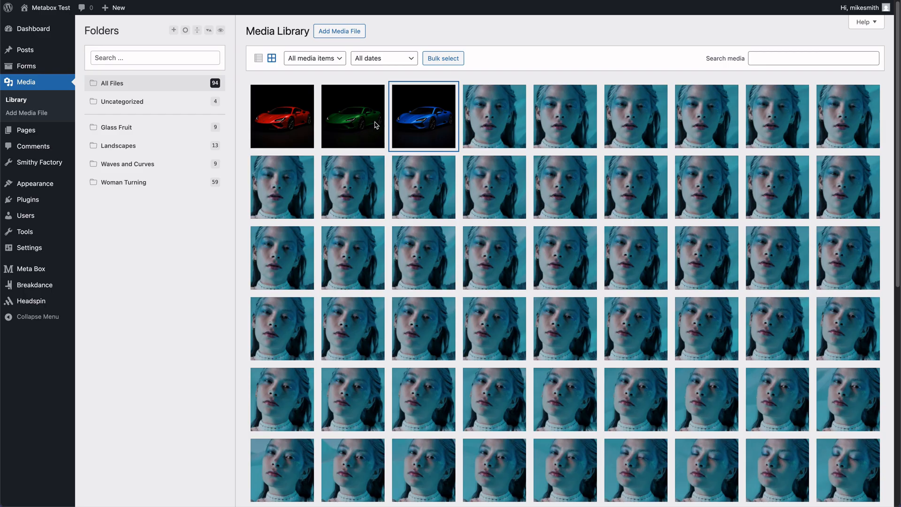
{"action": "left_click", "coordinate": [356, 127]}
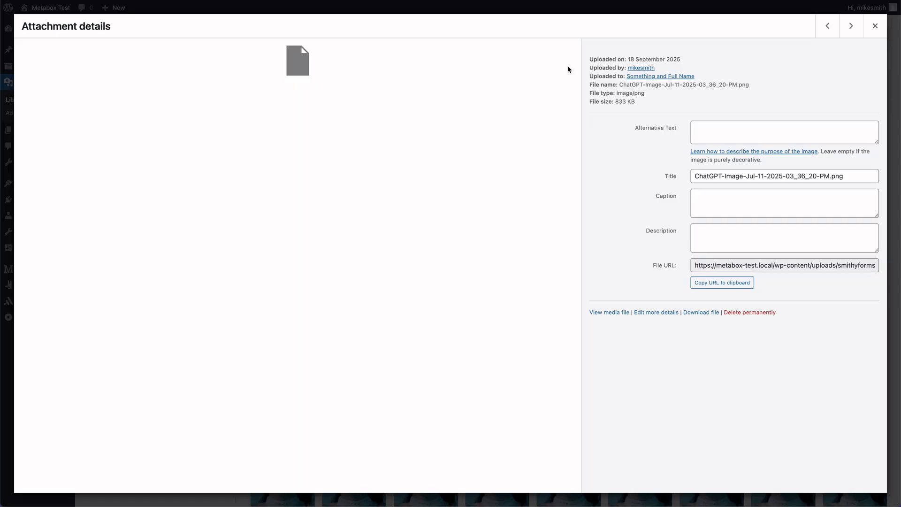
{"action": "left_click", "coordinate": [875, 26]}
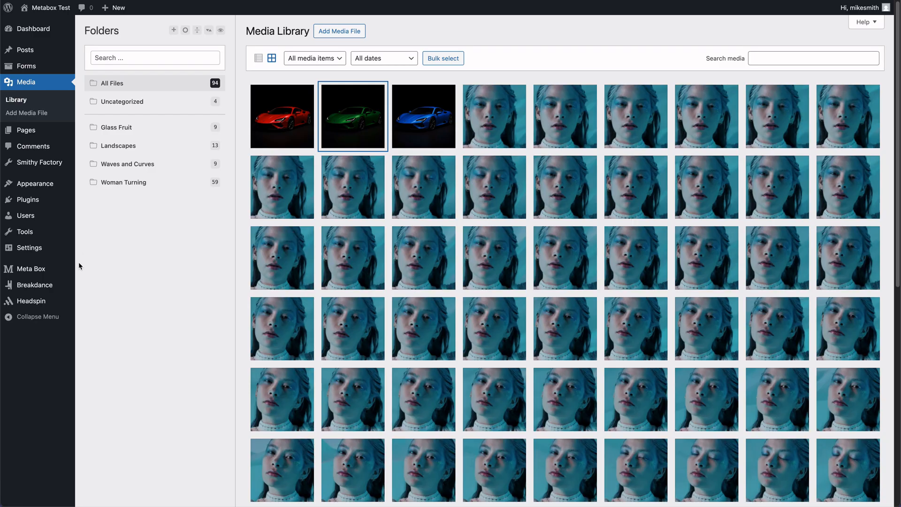
{"action": "mouse_move", "coordinate": [46, 273]}
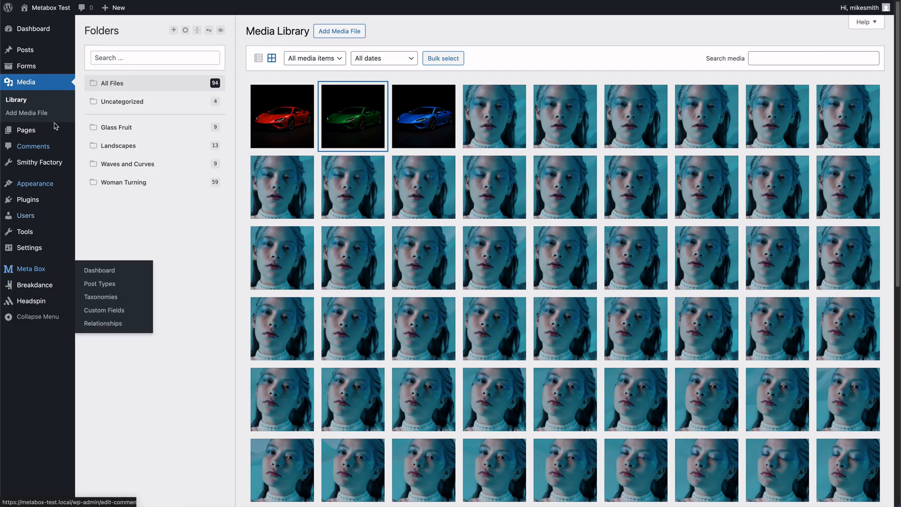
{"action": "mouse_move", "coordinate": [76, 69]}
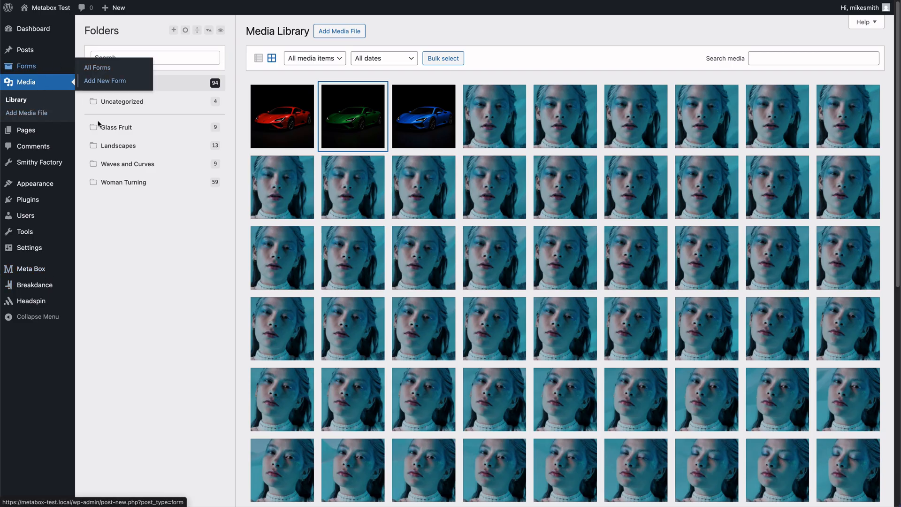